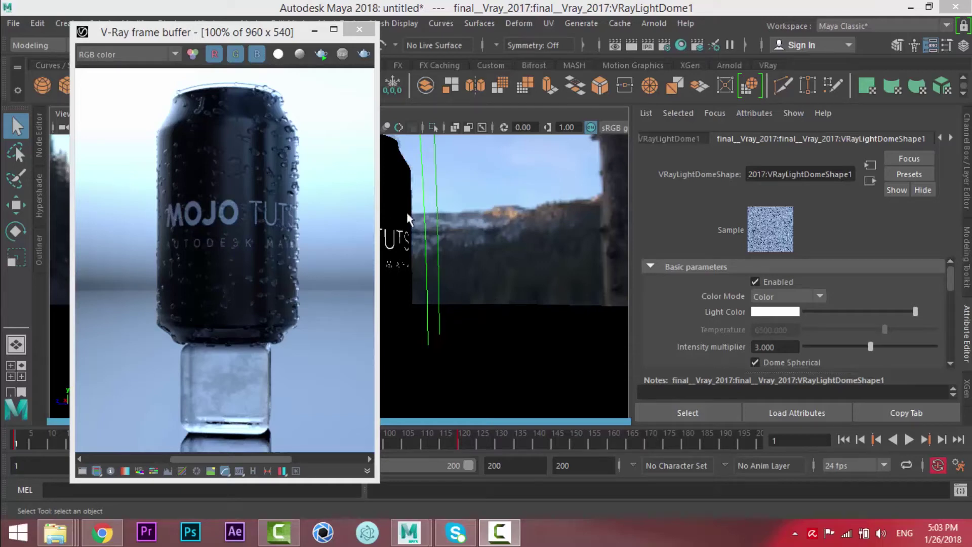
Step: Examine the can and ice cube render in the V-Ray frame buffer up close, and minimize the buffer
drag(220, 38, 223, 38)
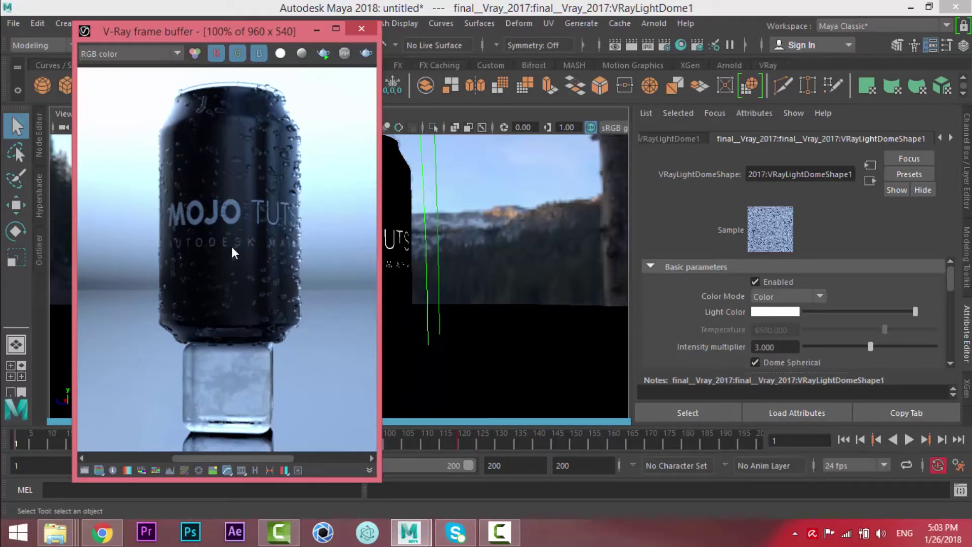
scroll(239, 372, up, 1)
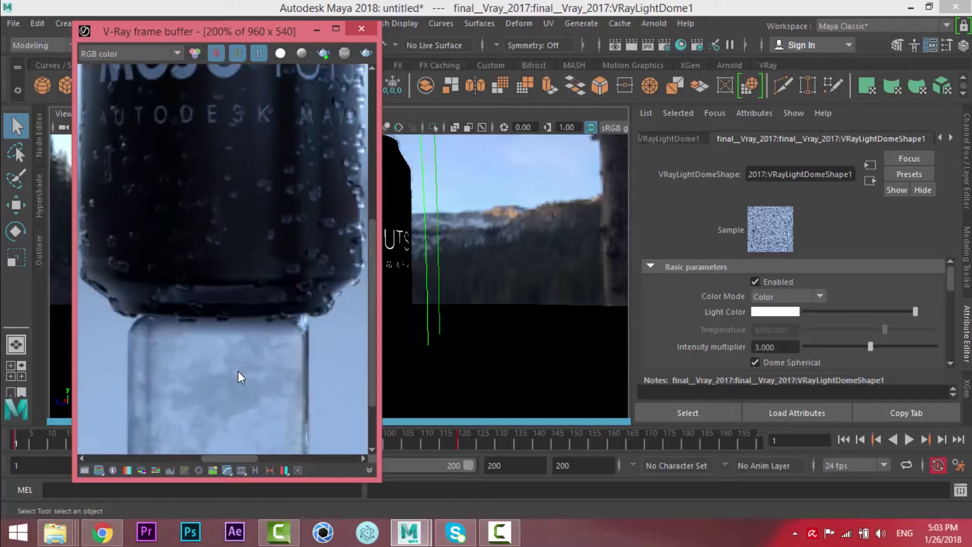
middle_drag(261, 220, 266, 300)
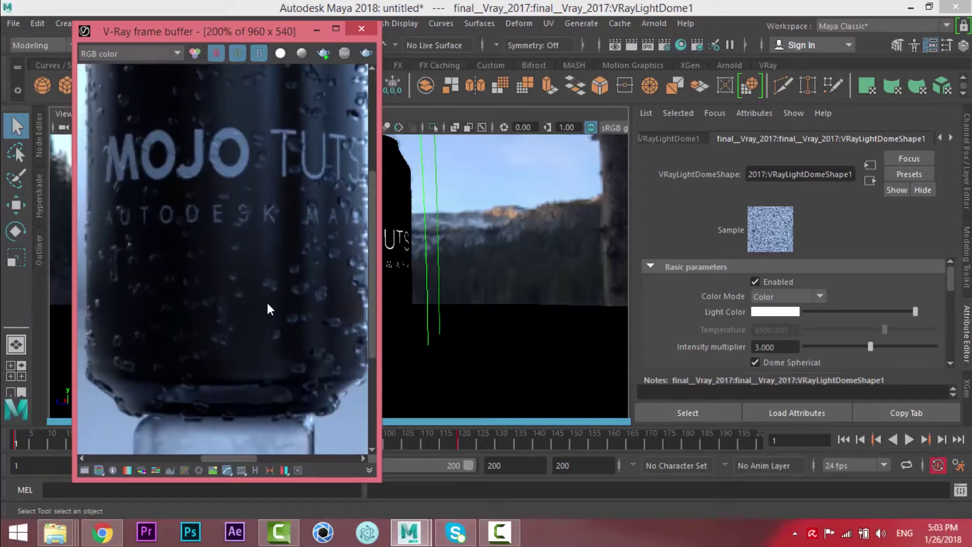
scroll(258, 314, down, 1)
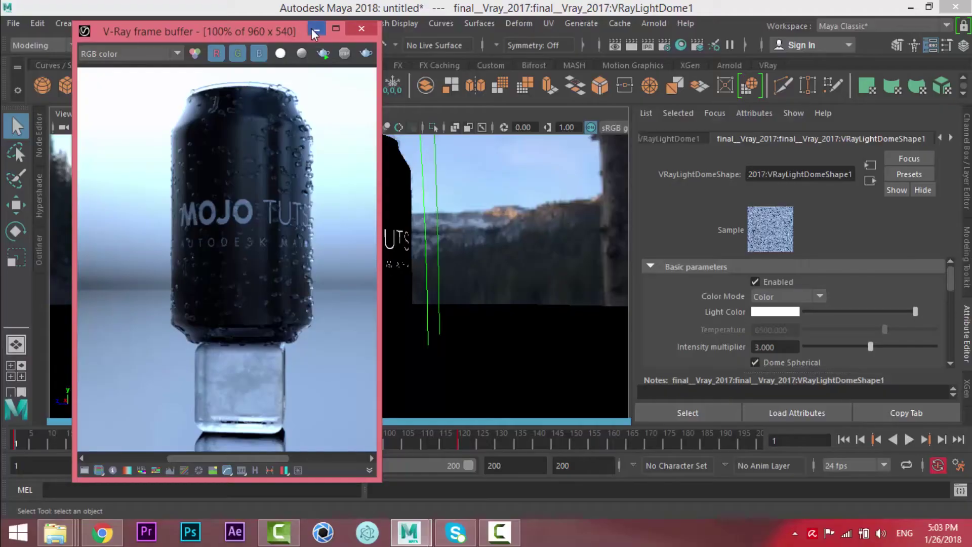
click(315, 31)
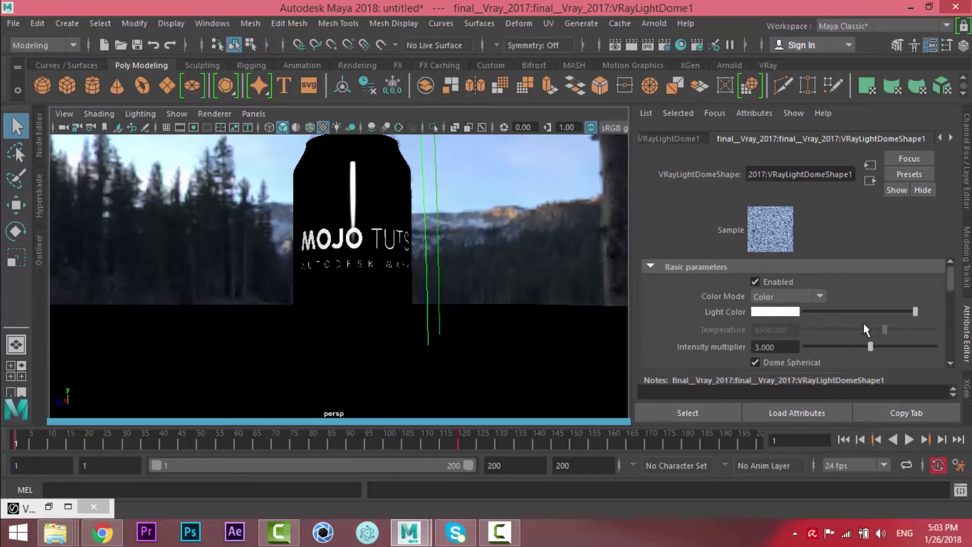
Step: Open the file texture connected to the dome light's Dome Tex and restore the V-Ray frame buffer
scroll(873, 293, down, 6)
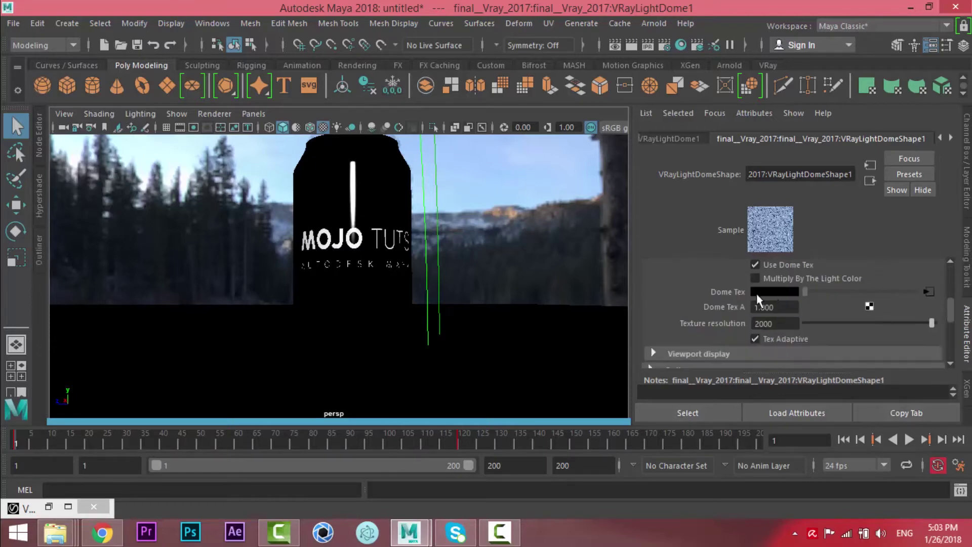
click(928, 291)
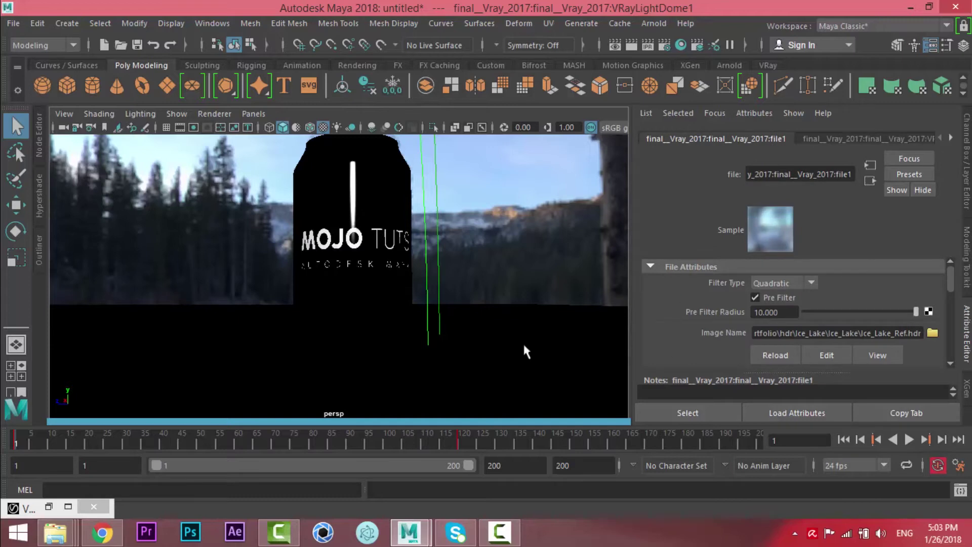
click(37, 507)
click(50, 508)
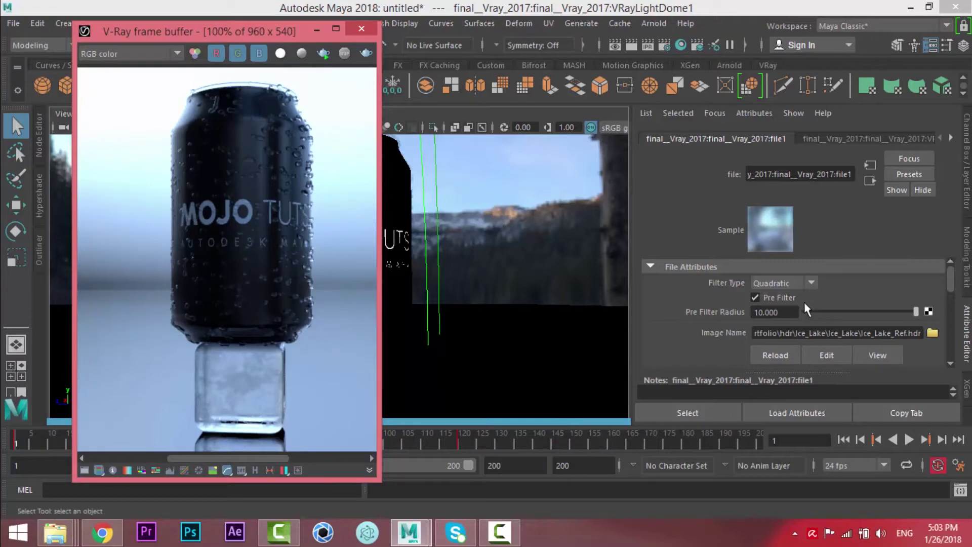
Step: Examine the HDR file texture's Pre Filter Radius and the Filter value among its Effects attributes
click(782, 315)
double_click(773, 315)
scroll(773, 316, down, 3)
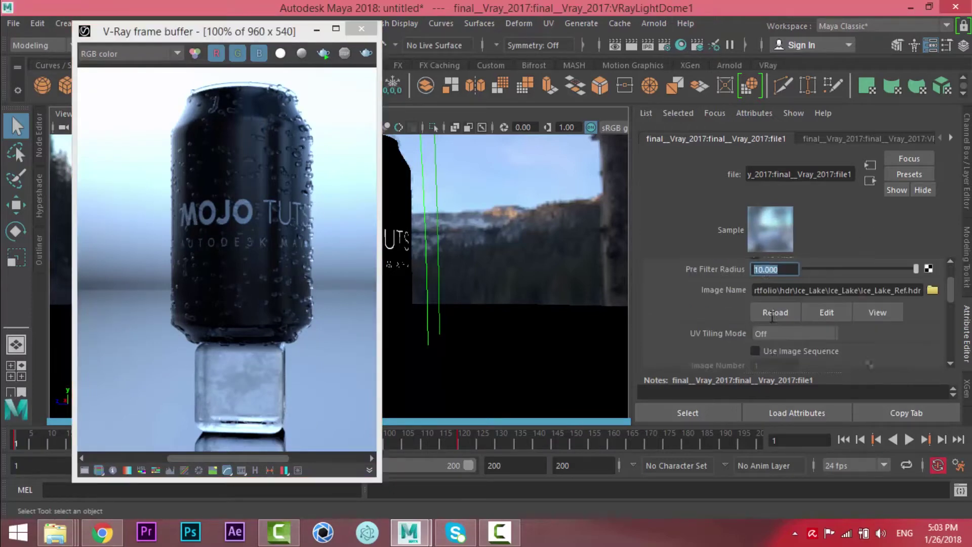
scroll(772, 318, down, 3)
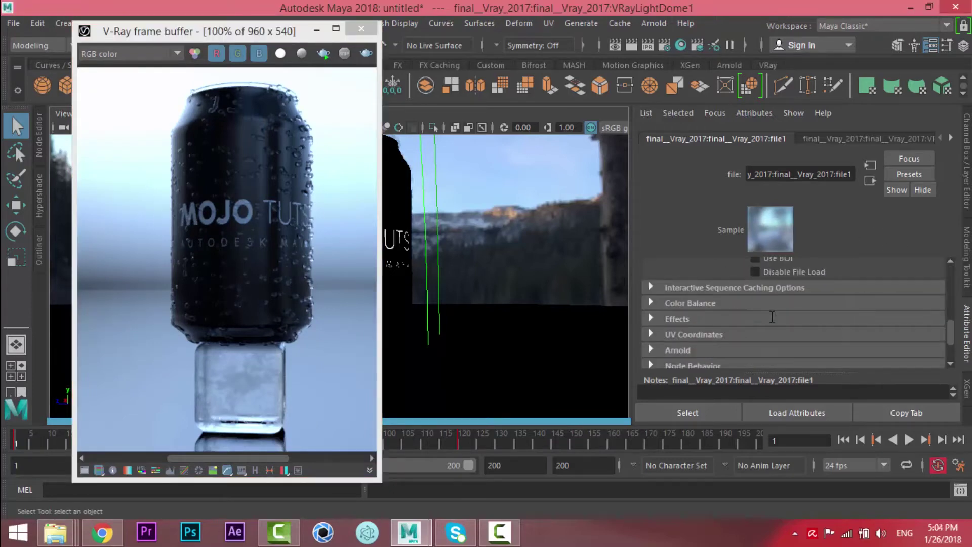
click(692, 317)
scroll(691, 315, down, 1)
click(796, 292)
double_click(797, 293)
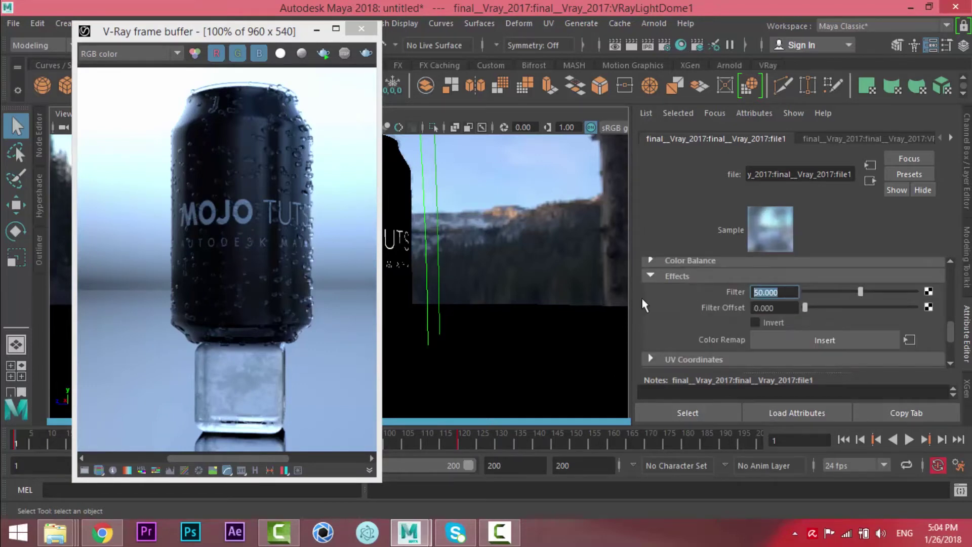
Step: Select the floor and examine the reflection color, amount and glossiness of its V-Ray material
click(565, 238)
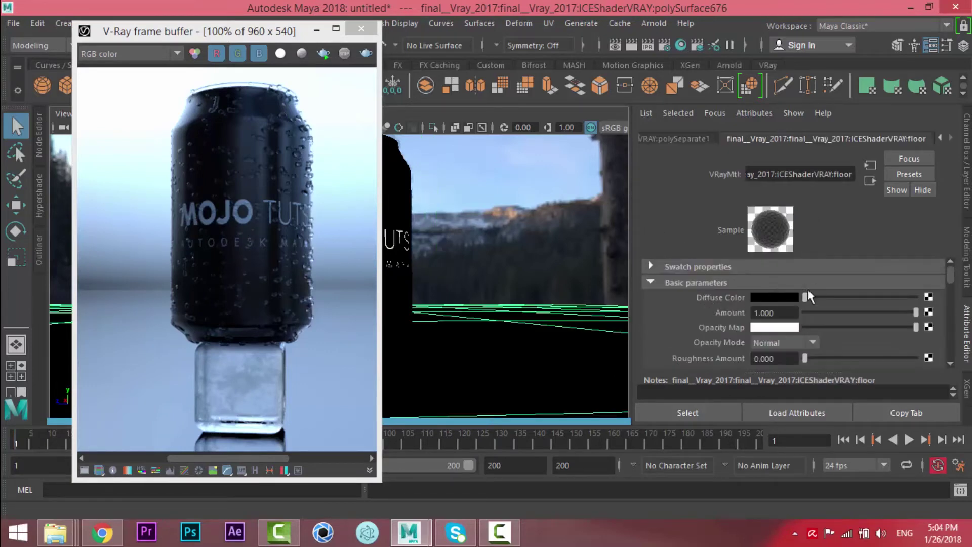
scroll(809, 301, down, 2)
scroll(803, 279, down, 3)
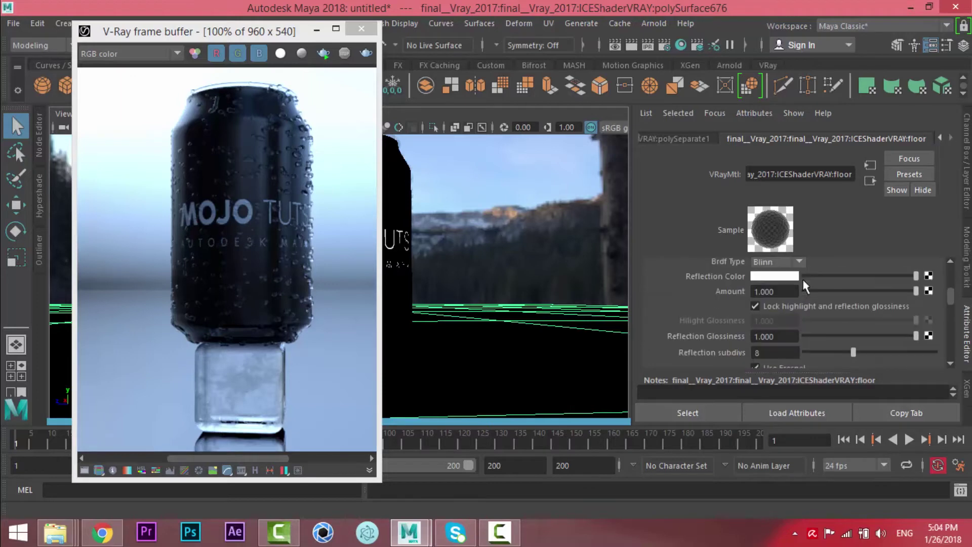
scroll(712, 302, up, 1)
scroll(700, 293, down, 1)
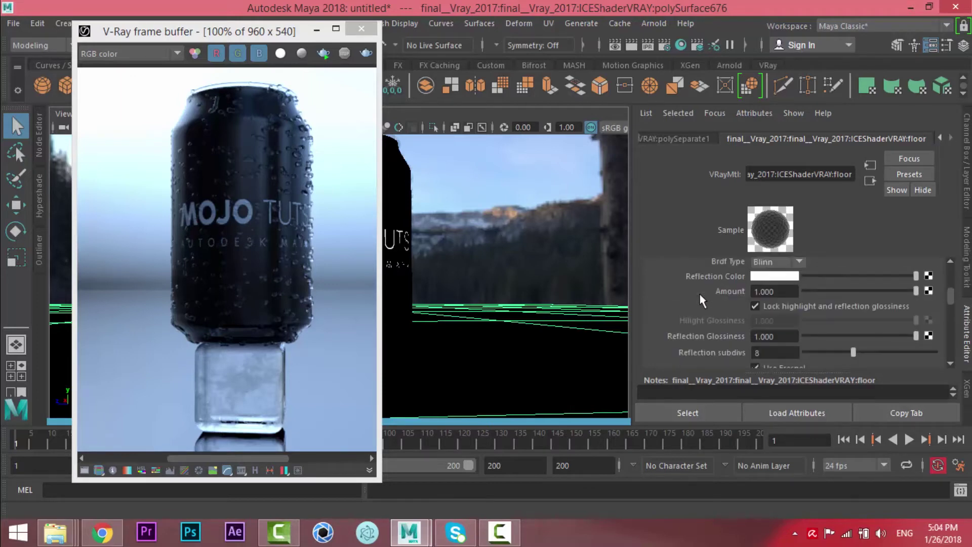
click(780, 335)
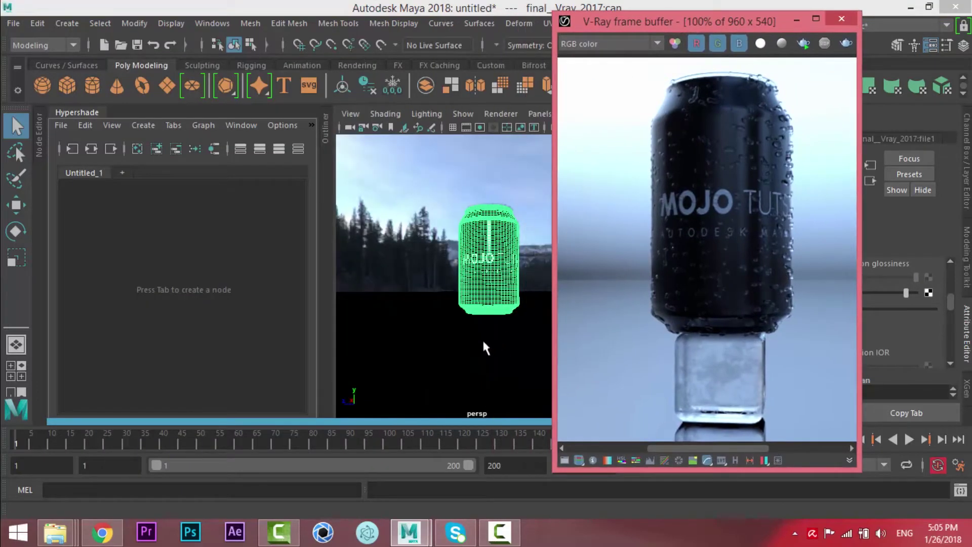
Step: Assign a new VRay Mtl surface material to the ice cube beneath the can
click(483, 343)
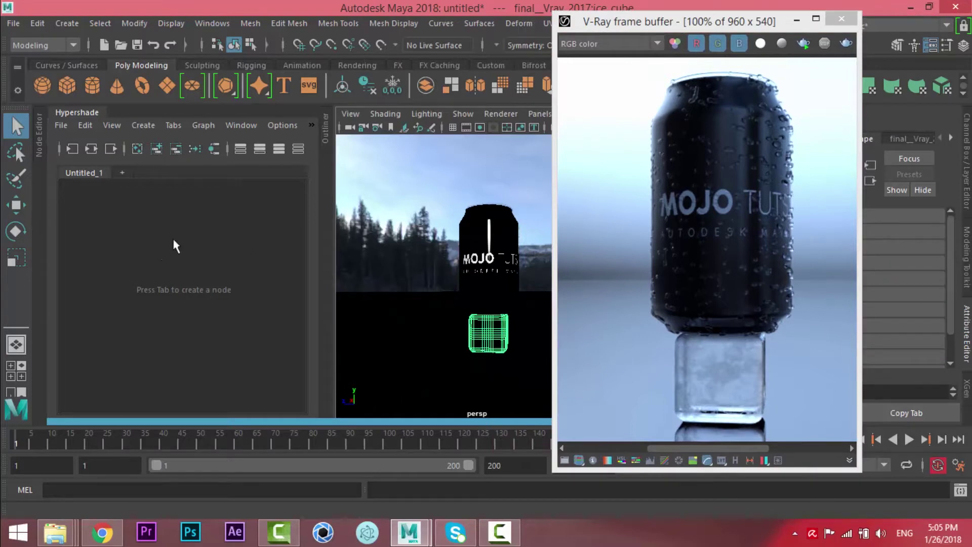
right_click(480, 329)
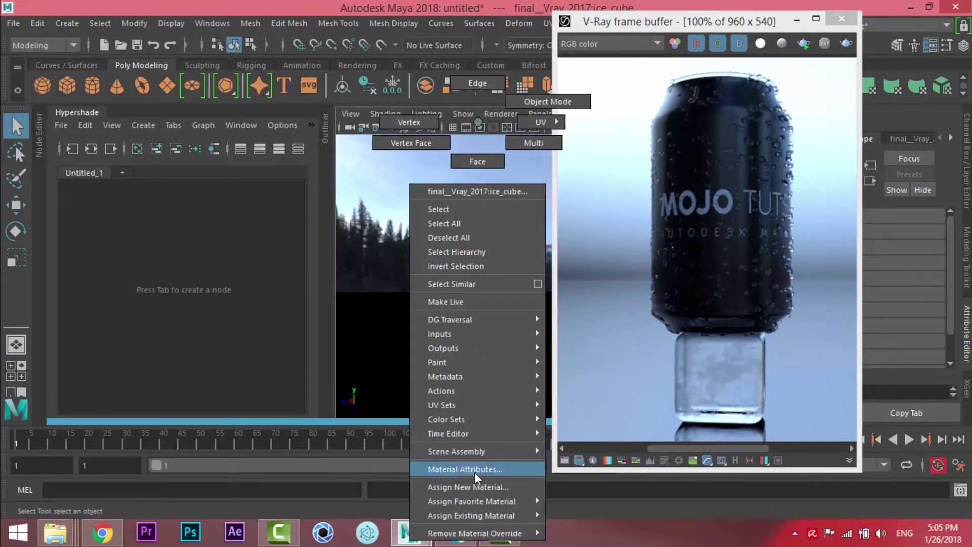
click(476, 487)
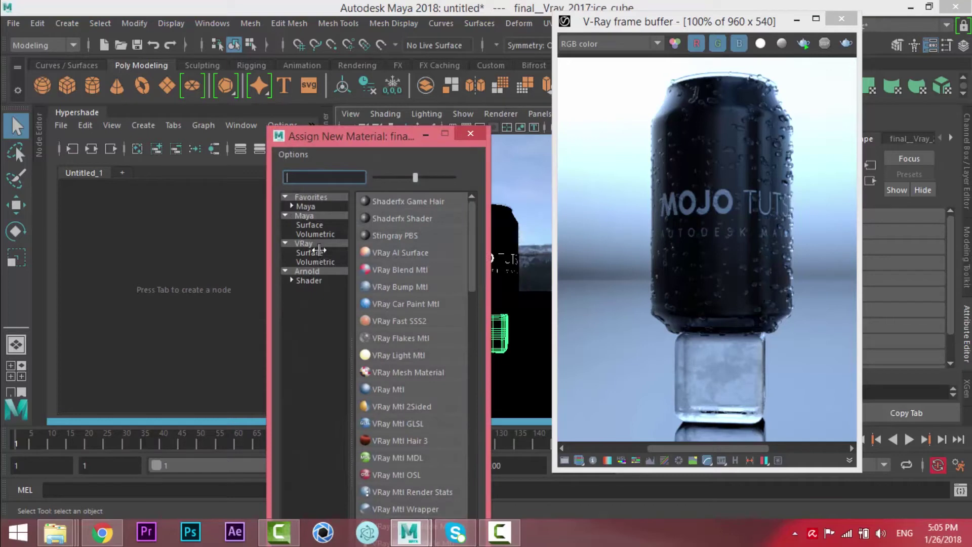
click(310, 252)
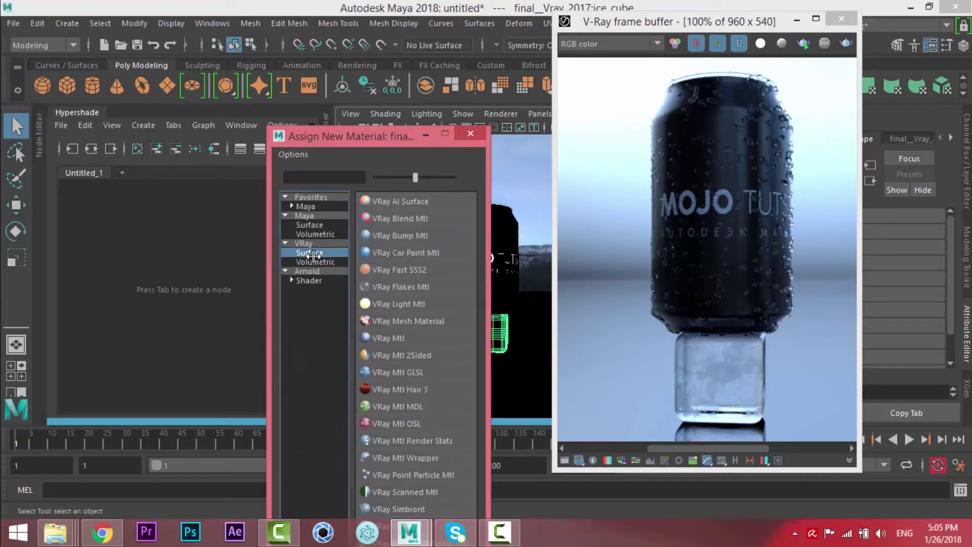
click(396, 338)
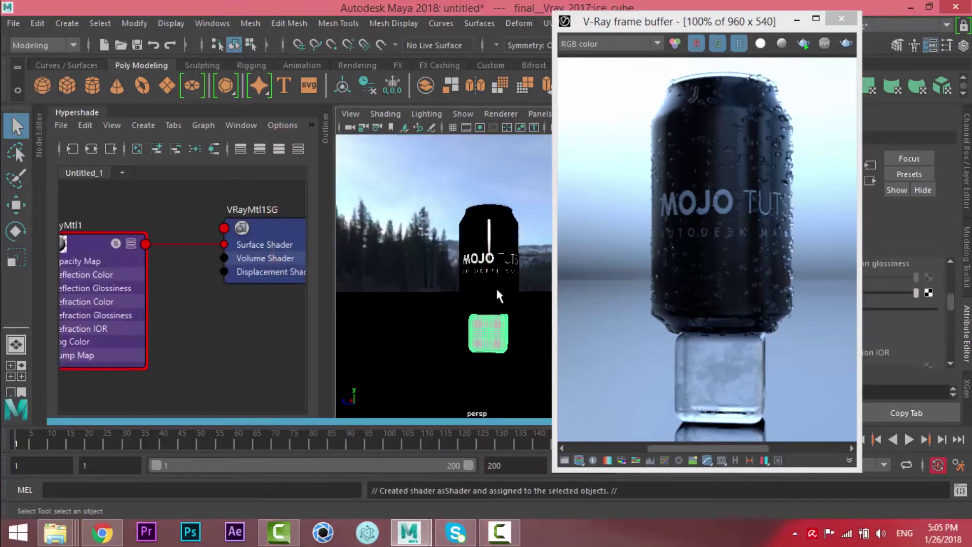
Step: Widen the frame buffer window and mark a render region around the ice cube and the can's base
drag(777, 28, 512, 34)
drag(677, 150, 848, 161)
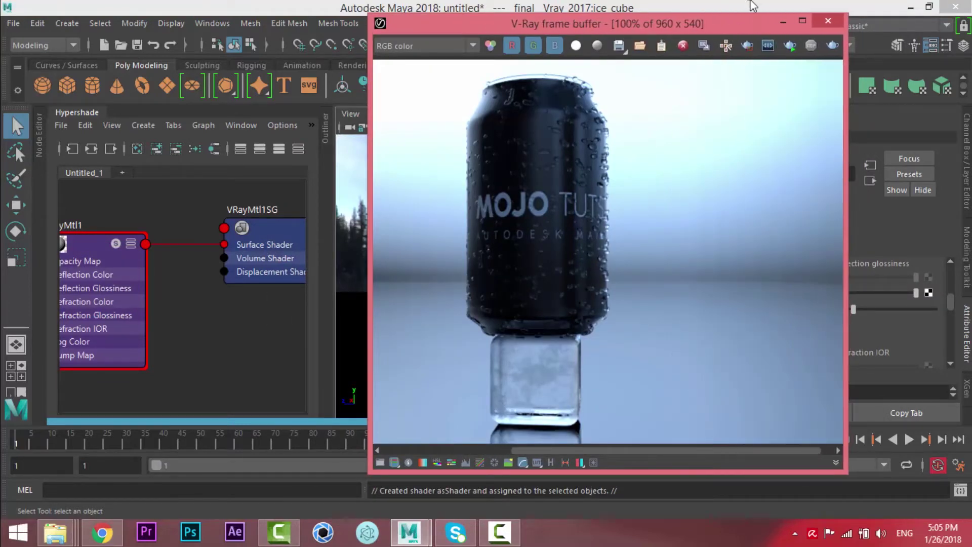
click(747, 47)
drag(473, 323, 608, 439)
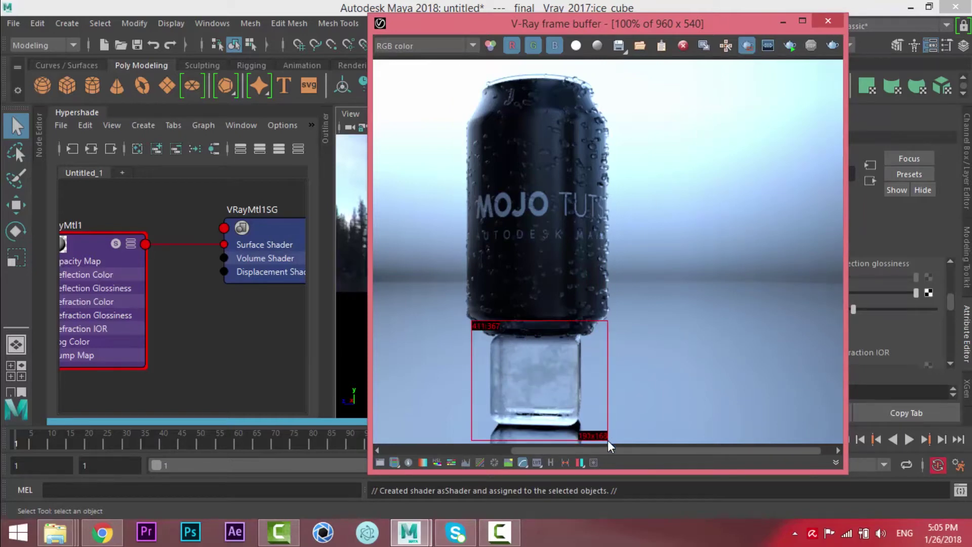
Step: Examine the region render of the ice cube with its newly assigned material, up close and at full view
scroll(561, 385, up, 1)
middle_drag(562, 385, 600, 333)
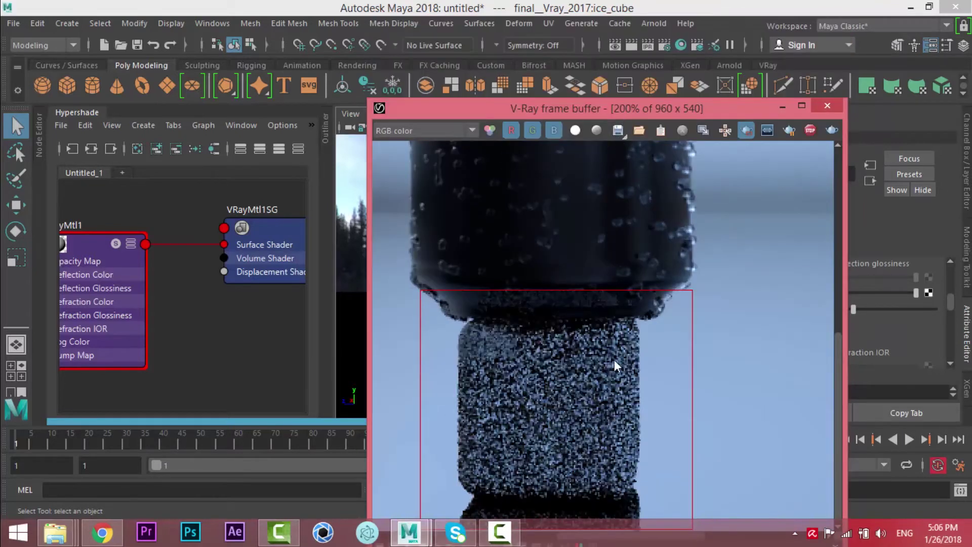
middle_drag(564, 364, 615, 340)
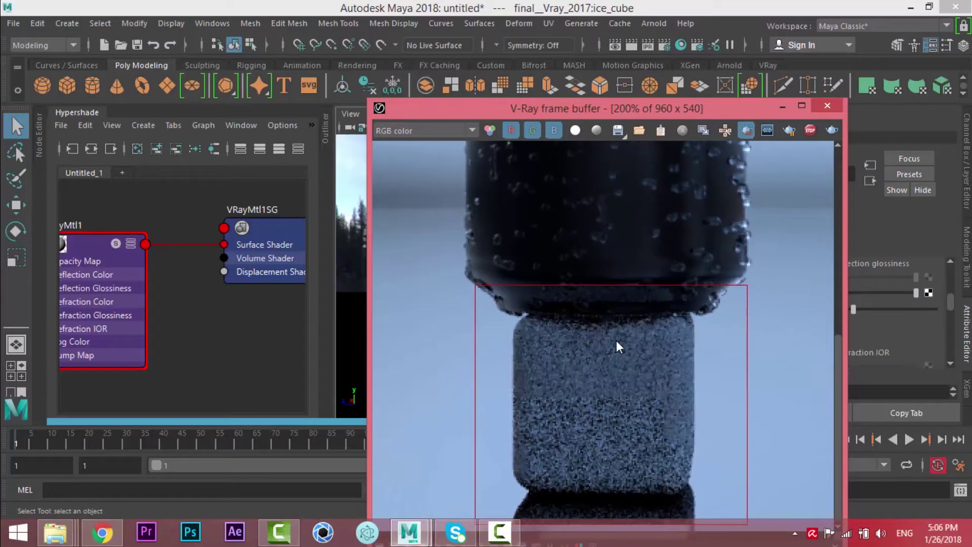
scroll(633, 388, down, 1)
middle_drag(612, 443, 598, 470)
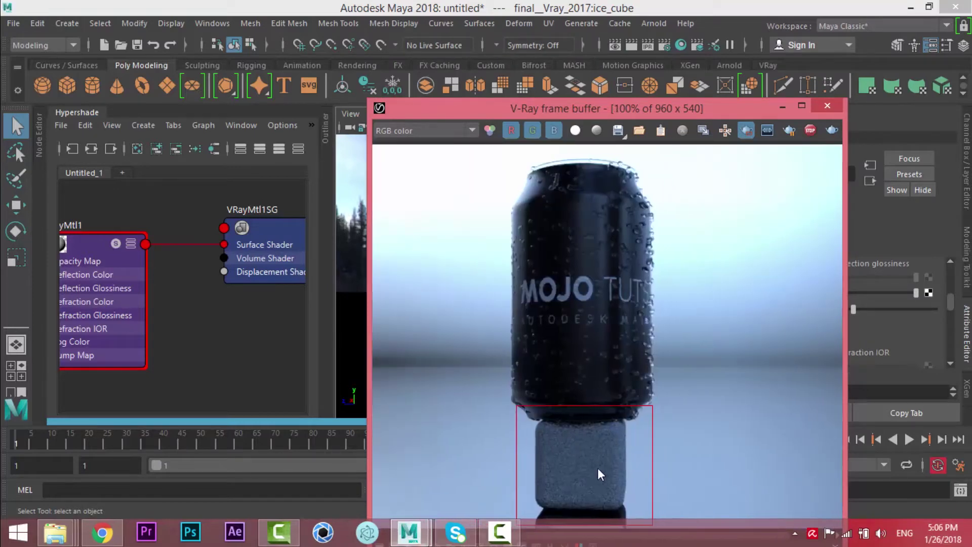
Step: Move the frame buffer clear of the ice cube in the viewport and readjust the Hypershade panel's width
drag(527, 109, 676, 52)
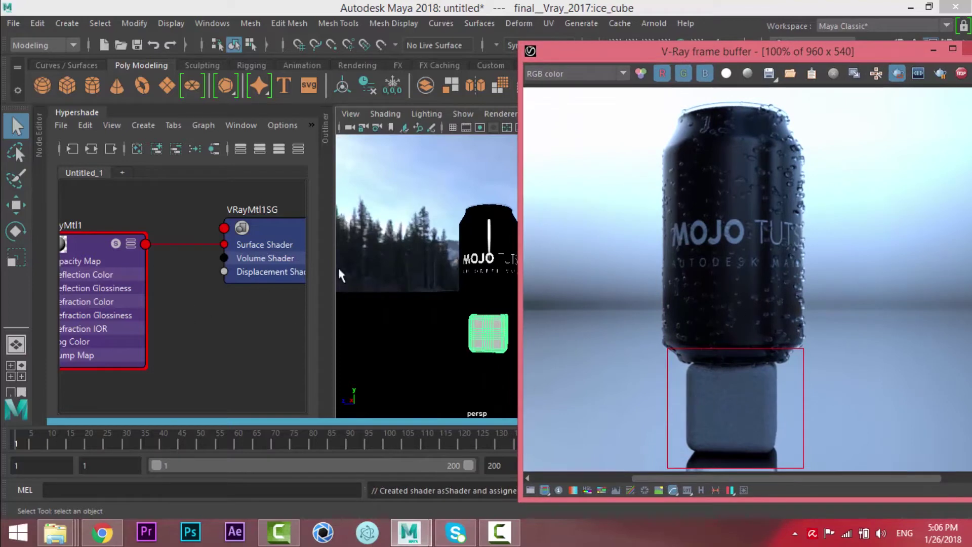
drag(332, 249, 350, 248)
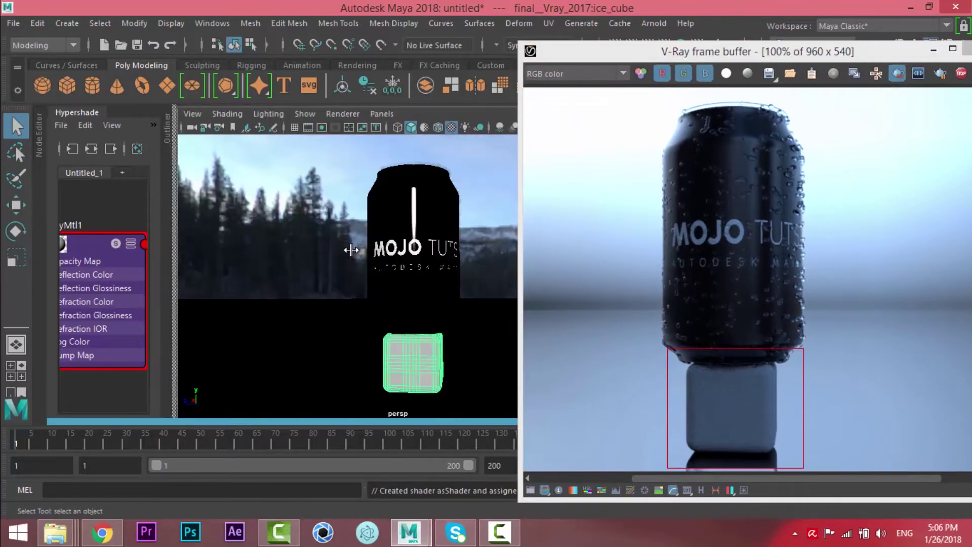
drag(163, 206, 314, 208)
Step: Add a solidFractal texture node to the ice cube material's graph in the Hypershade
key(Tab)
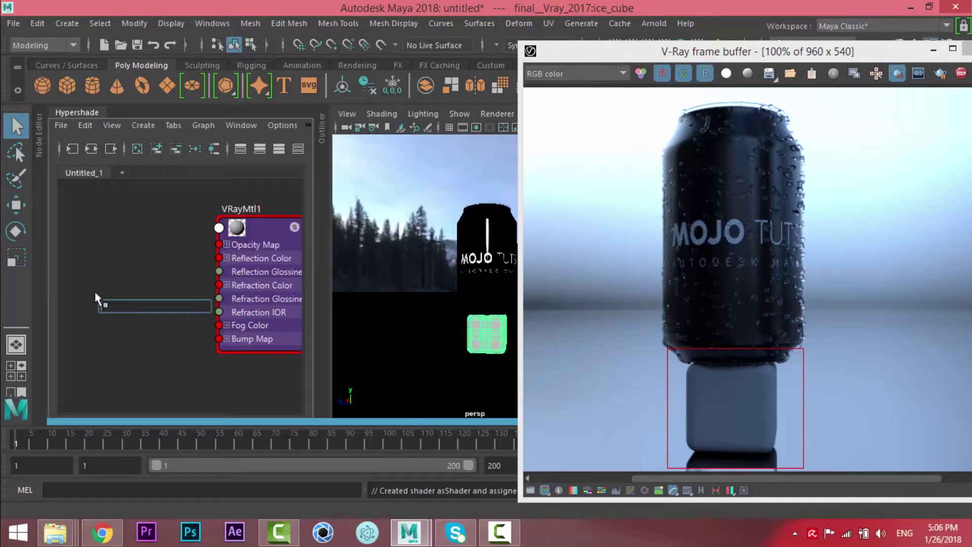
key(Tab)
text(fra)
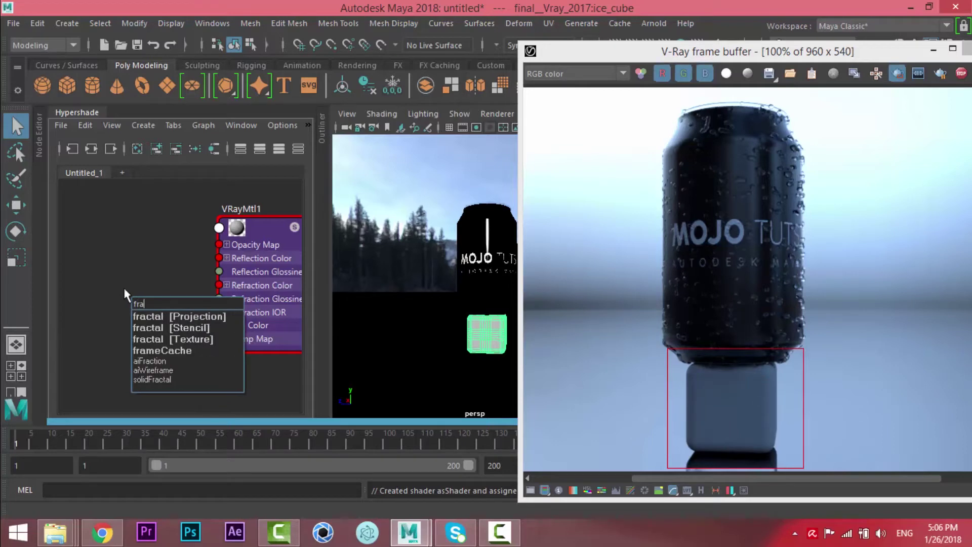
click(156, 379)
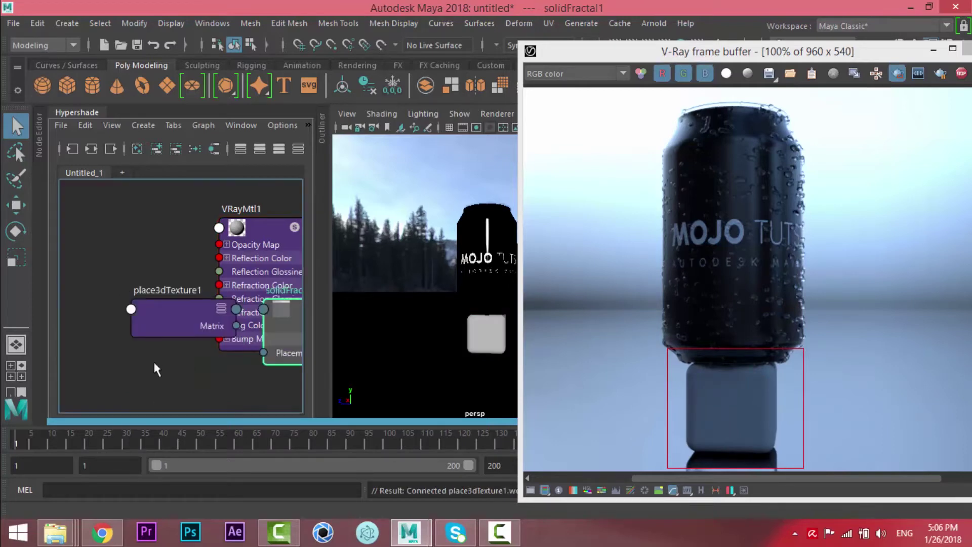
Step: Arrange the solidFractal node and its place3dTexture node to the left of VRayMtl1 so the nodes do not overlap
alt+middle_drag(153, 361, 220, 357)
drag(241, 318, 76, 254)
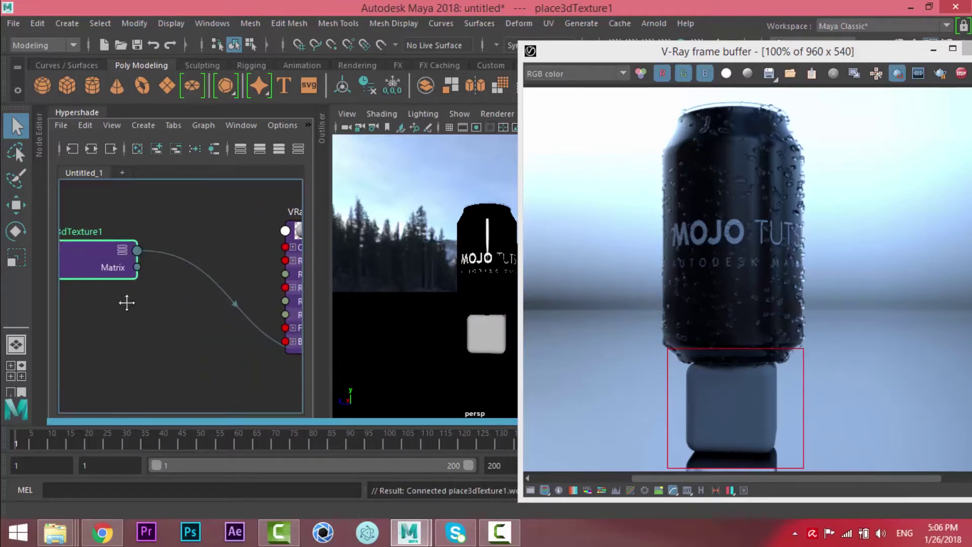
alt+middle_drag(126, 302, 21, 284)
drag(257, 316, 60, 307)
alt+middle_drag(119, 320, 416, 348)
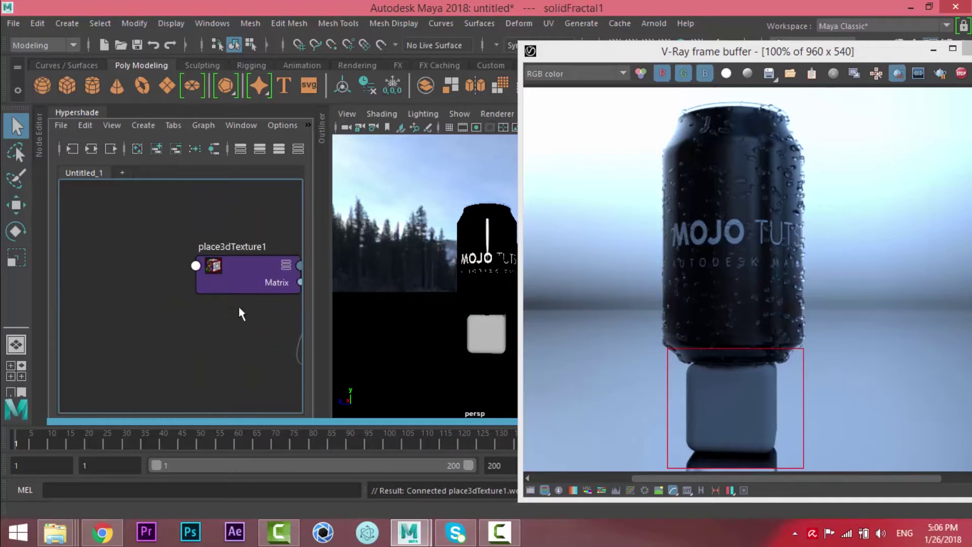
alt+middle_drag(247, 305, 153, 308)
drag(175, 272, 40, 229)
drag(266, 338, 152, 258)
Step: Add a marble texture node to the graph below the solidFractal node
key(Tab)
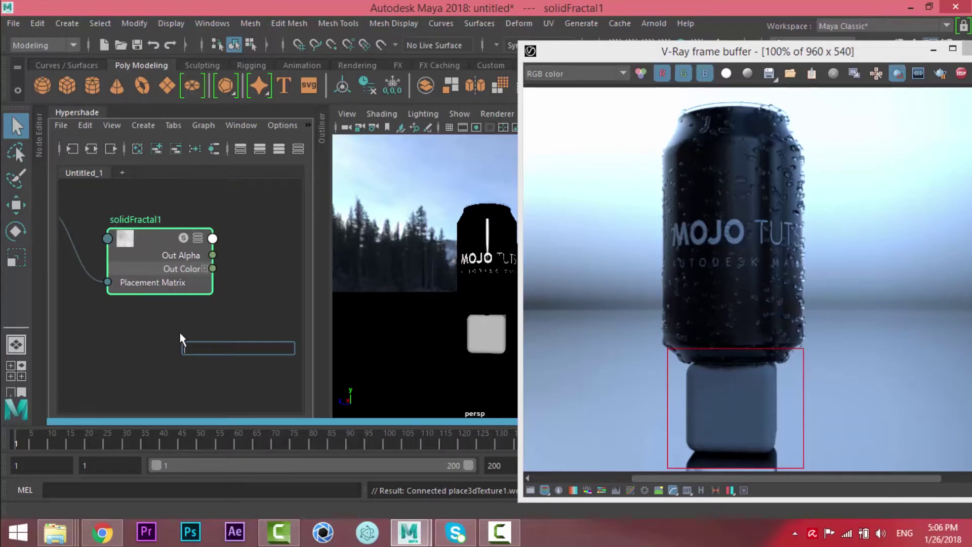
text(mar)
click(202, 361)
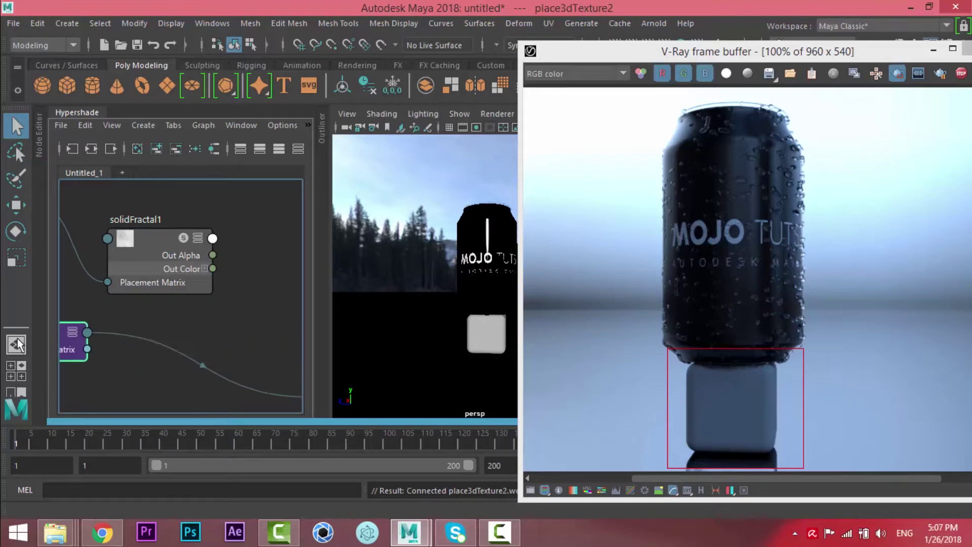
Step: Arrange the marble node and its place3dTexture node below solidFractal1, clear of VRayMtl1
alt+middle_drag(221, 355, 284, 334)
scroll(215, 329, down, 2)
drag(177, 321, 103, 302)
alt+middle_drag(273, 338, 119, 330)
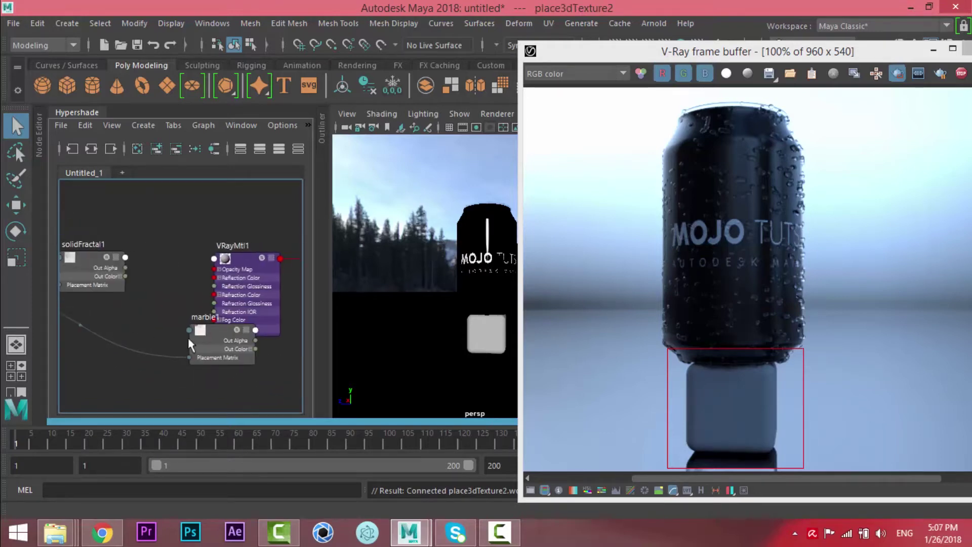
drag(216, 335, 88, 318)
Step: Add a layeredTexture node and place it between the two texture nodes and VRayMtl1, spacing the nodes apart
alt+middle_drag(137, 325, 191, 329)
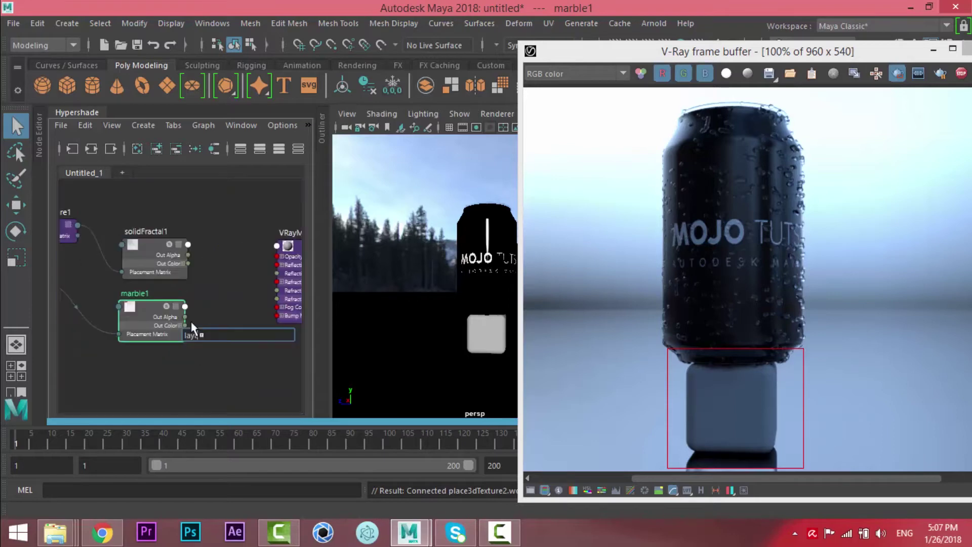
key(Tab)
text(lay)
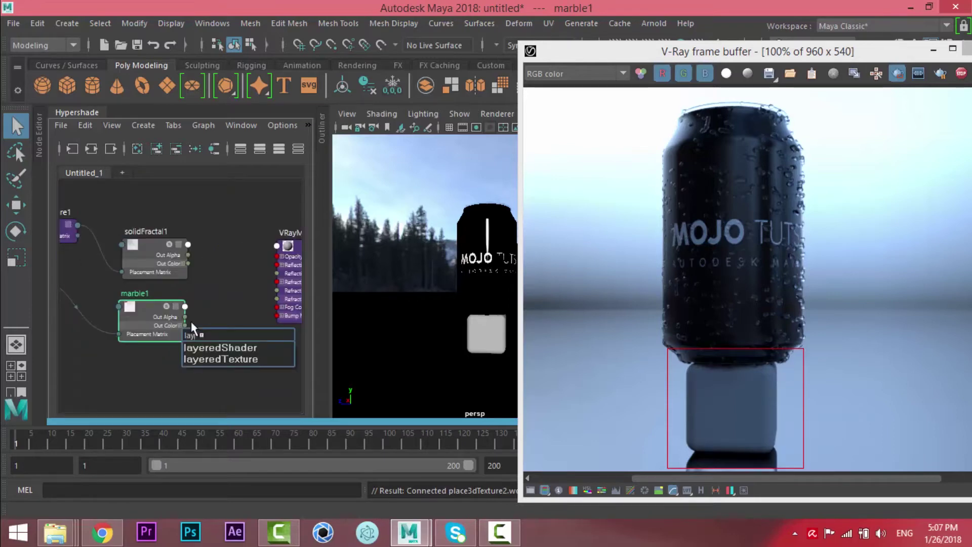
click(239, 357)
drag(219, 347, 231, 316)
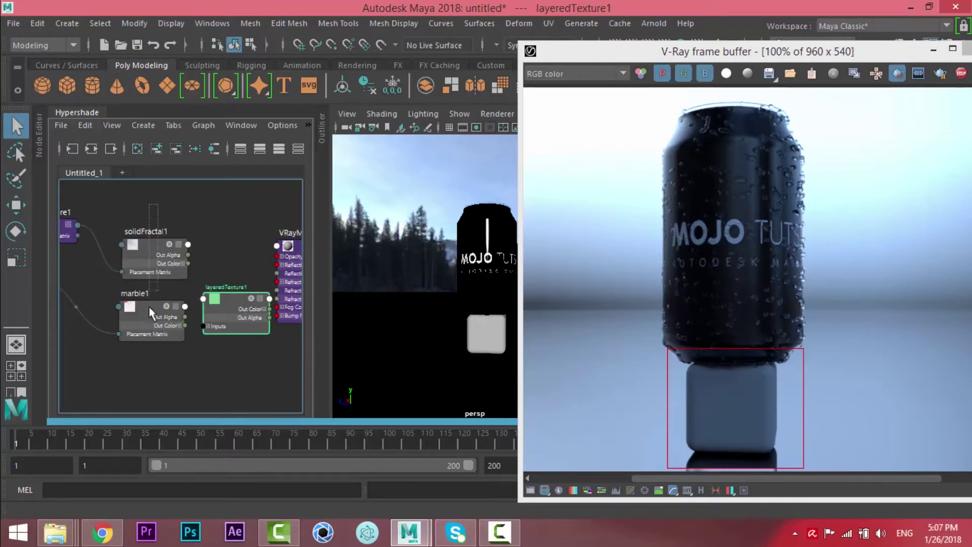
drag(149, 307, 90, 326)
drag(228, 300, 187, 280)
Step: Add solidFractal1 and marble1 as layers of layeredTexture1 and remove its default green layer
drag(883, 51, 623, 28)
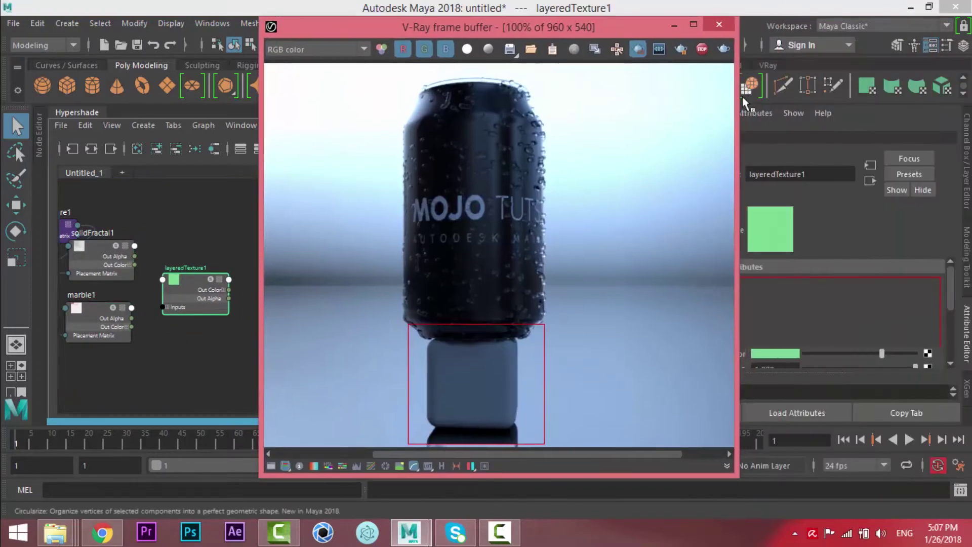
drag(743, 96, 608, 96)
middle_drag(89, 255, 734, 320)
middle_drag(71, 316, 781, 321)
click(665, 336)
Step: Set the blend mode of layeredTexture1's first layer to Multiply
scroll(792, 314, down, 3)
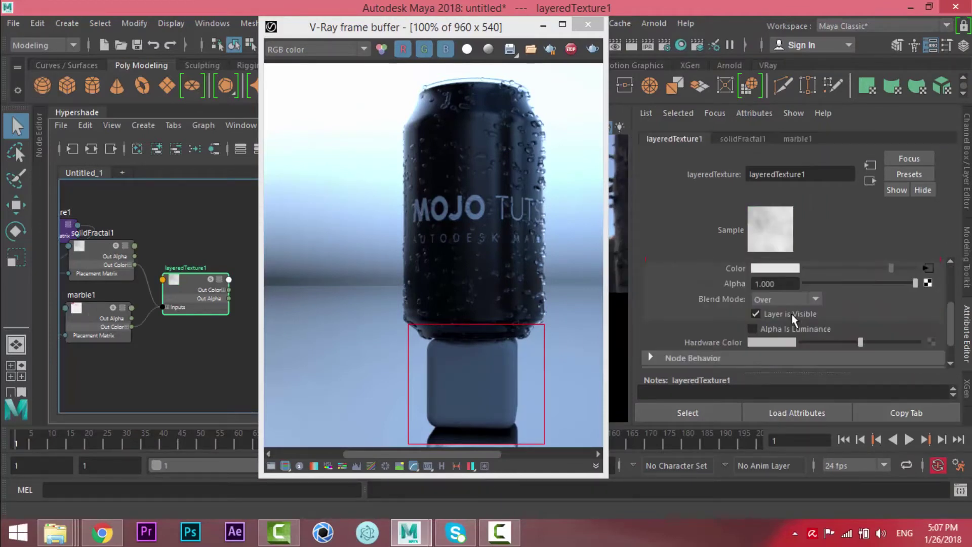
scroll(822, 325, up, 2)
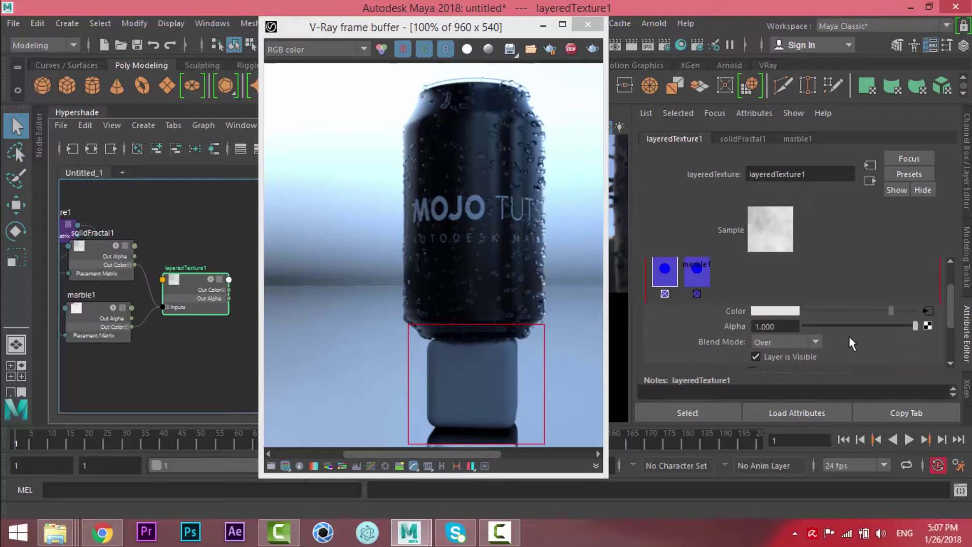
scroll(831, 324, down, 2)
click(782, 293)
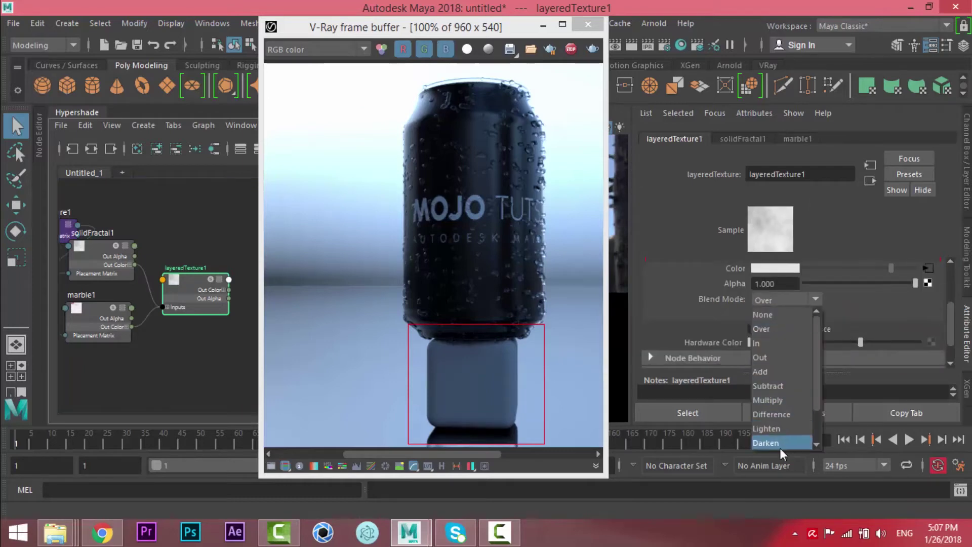
click(777, 401)
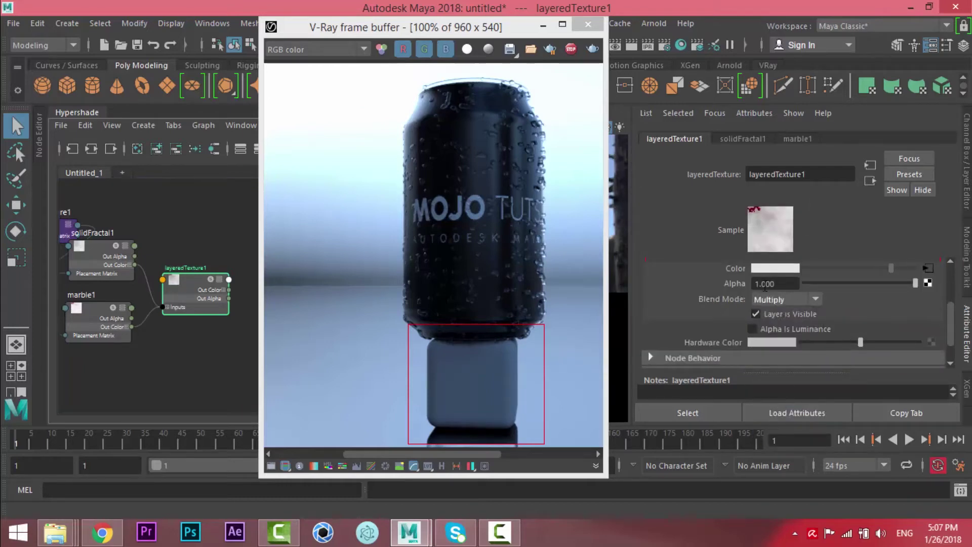
Step: Select the ice cube and assign layeredTexture1's material to it
drag(383, 28, 673, 24)
middle_drag(185, 284, 476, 328)
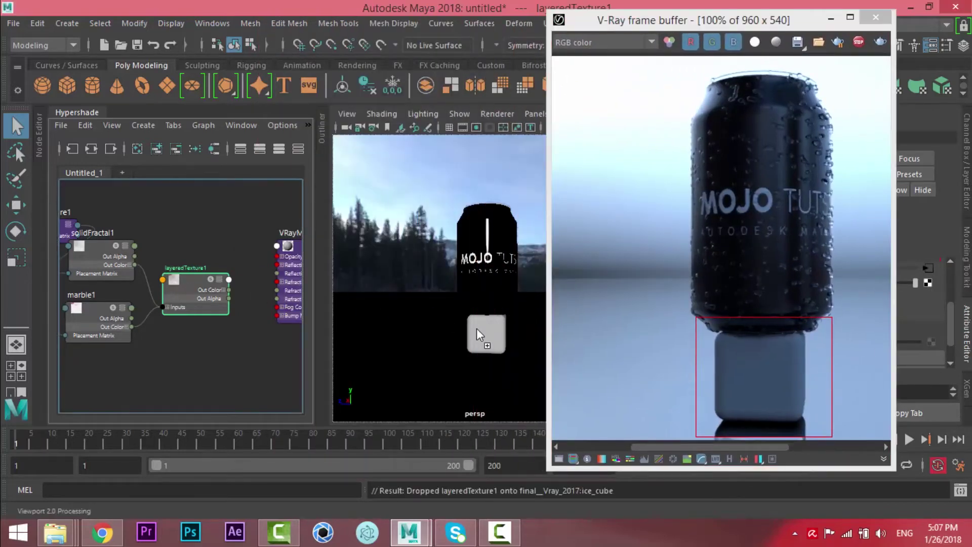
click(488, 339)
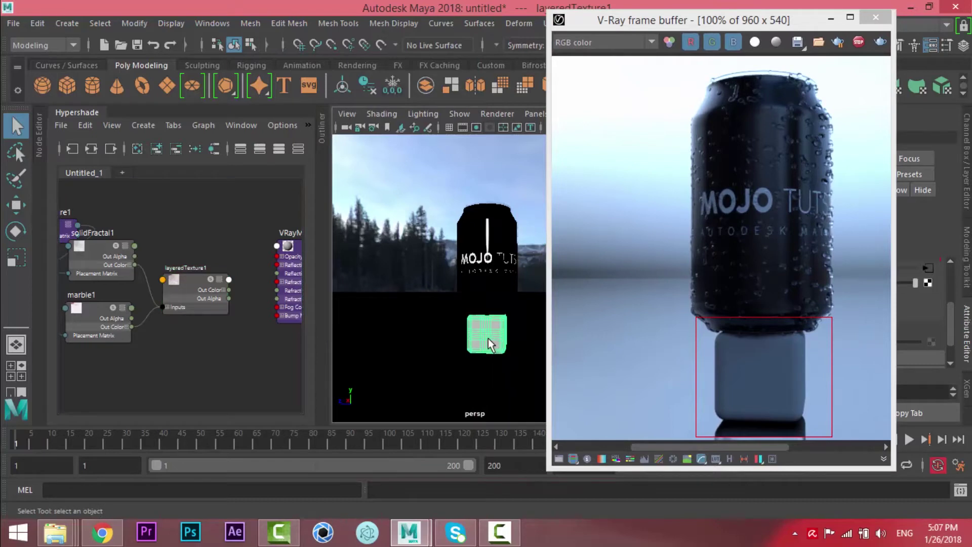
right_drag(487, 336, 491, 527)
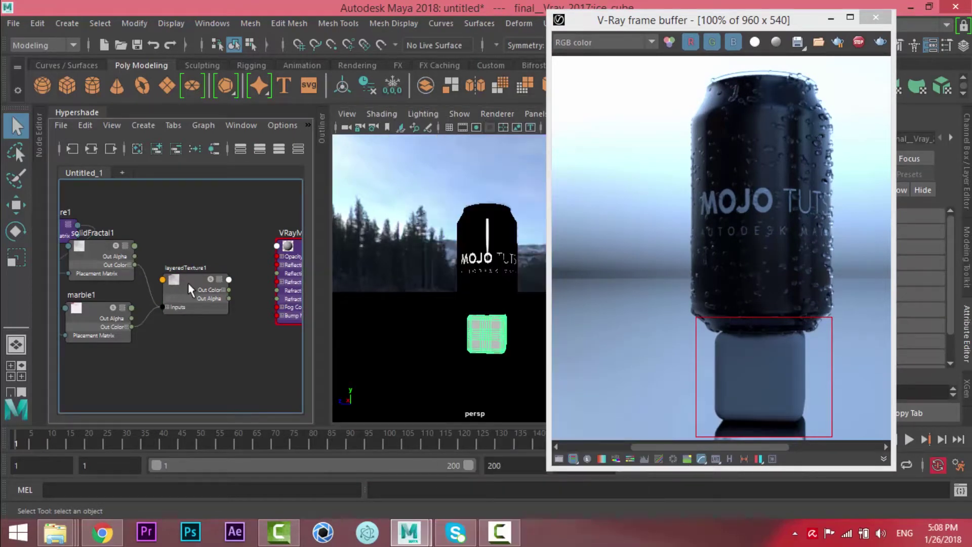
click(189, 286)
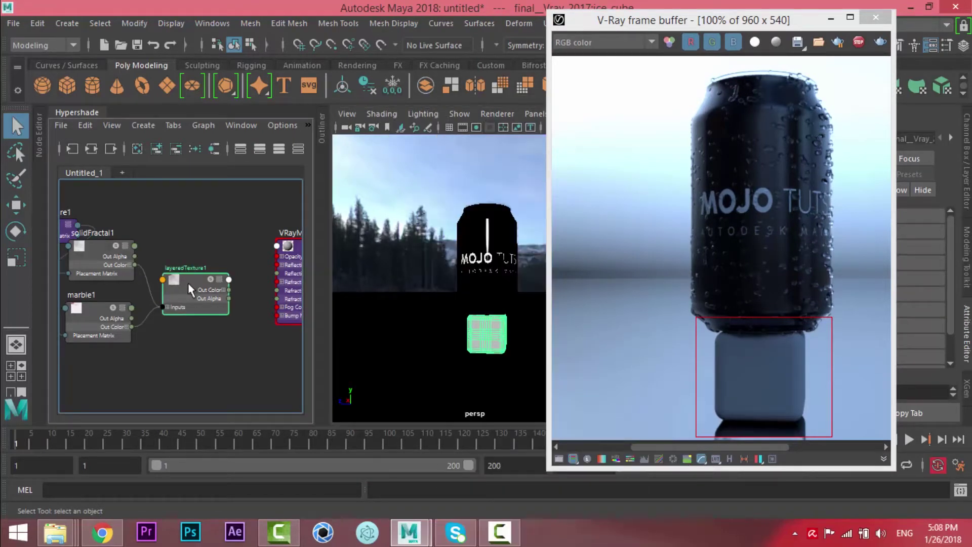
right_click(189, 285)
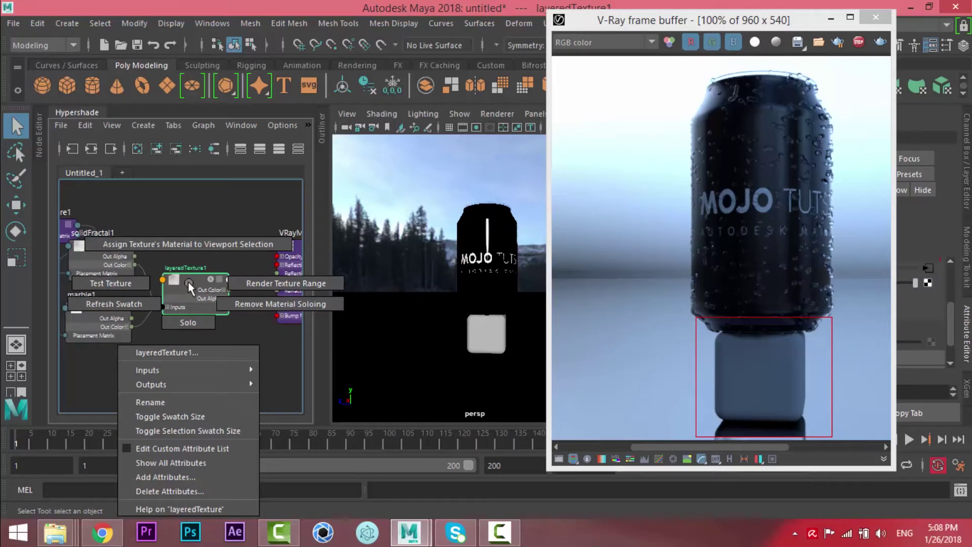
click(485, 335)
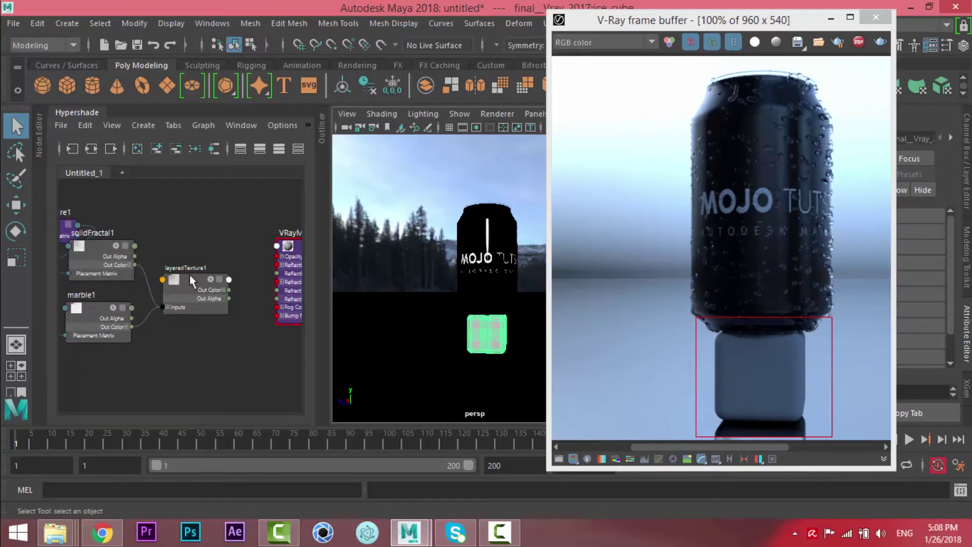
right_drag(190, 281, 191, 247)
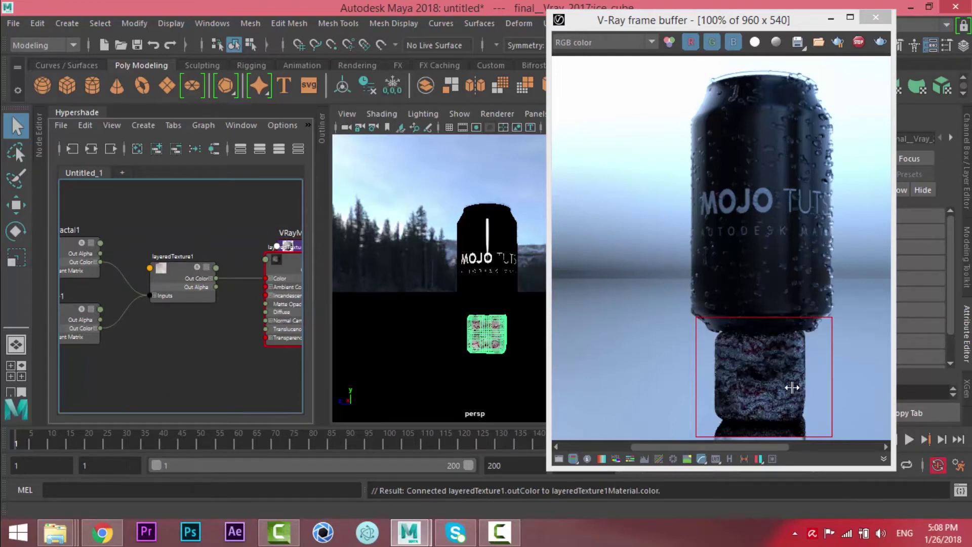
Step: Inspect the layered pattern on the rendered ice cube at 200% and bring up the solidFractal node's attributes
scroll(764, 351, up, 1)
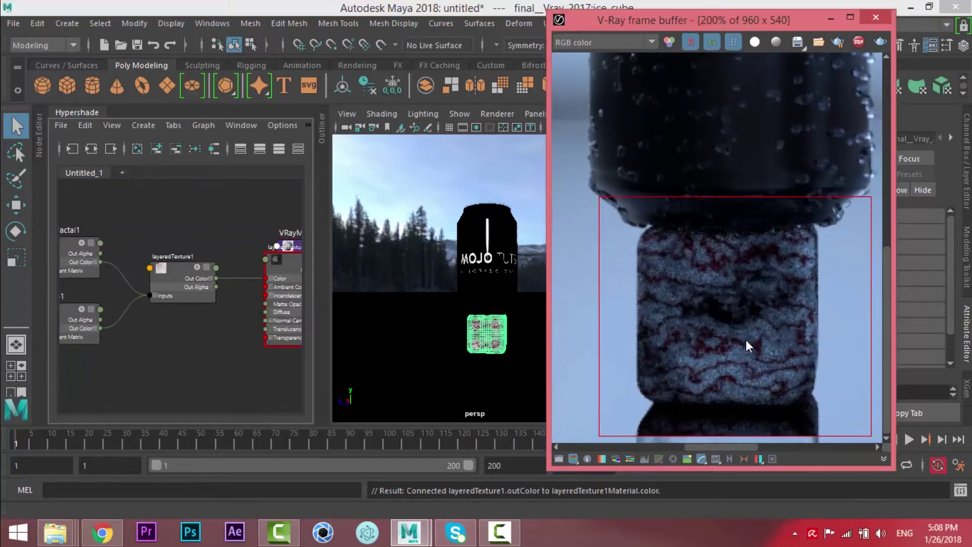
alt+middle_drag(141, 338, 190, 337)
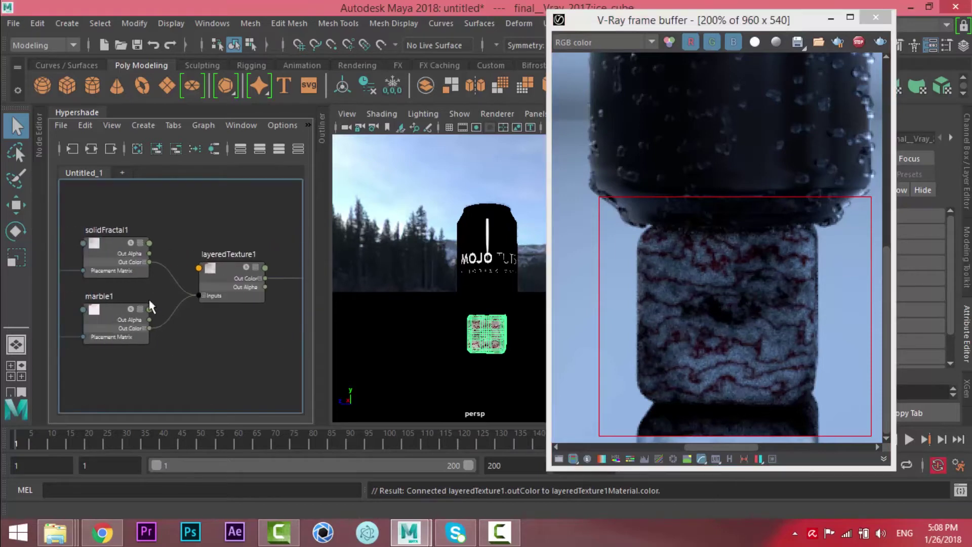
click(112, 253)
drag(768, 35, 482, 40)
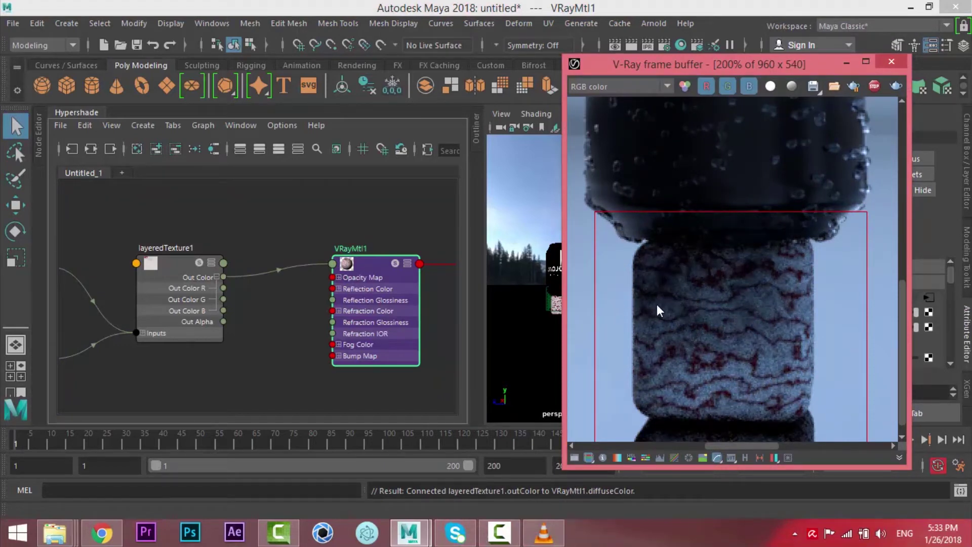
Step: Disconnect layeredTexture1 from VRayMtl1's diffuse color and move VRayMtl1 farther away to make room between them
click(272, 321)
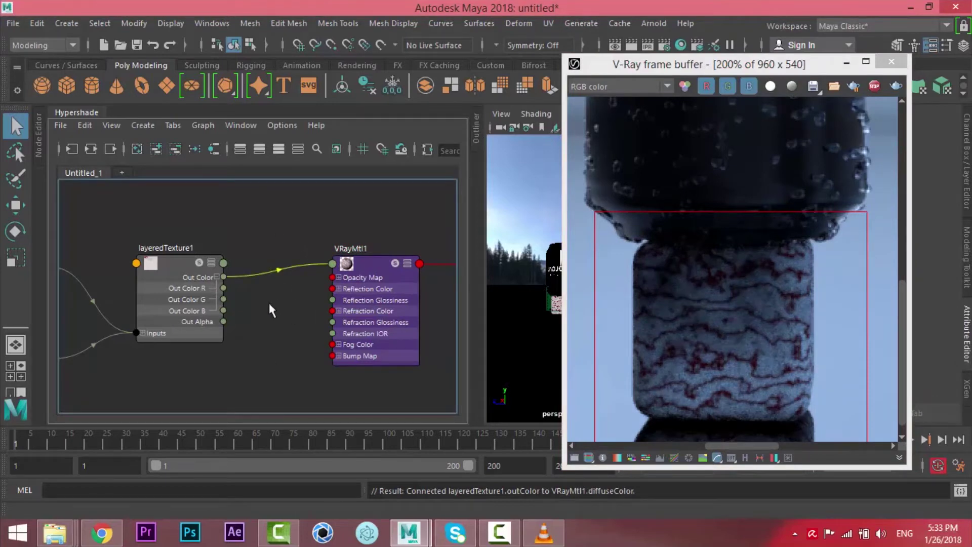
key(Delete)
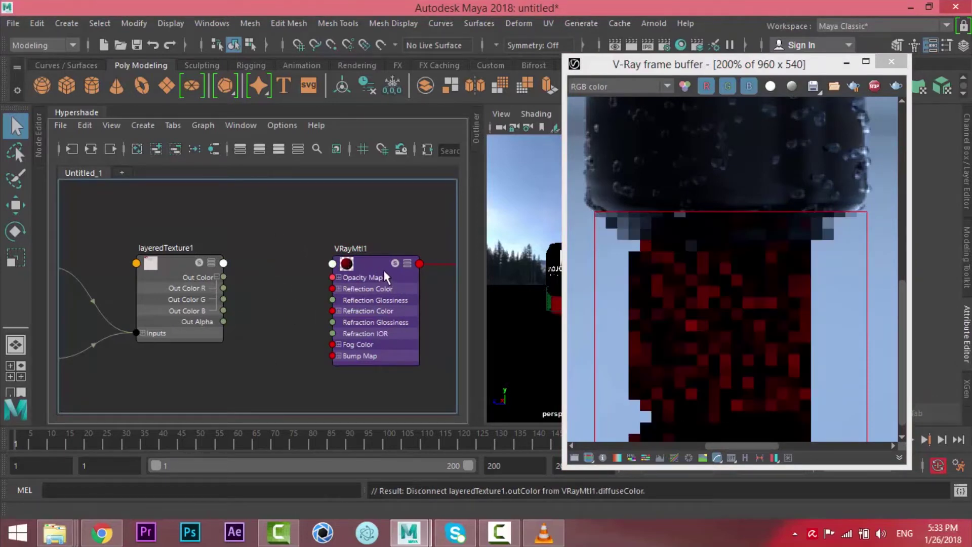
click(378, 273)
drag(376, 267, 406, 266)
click(169, 266)
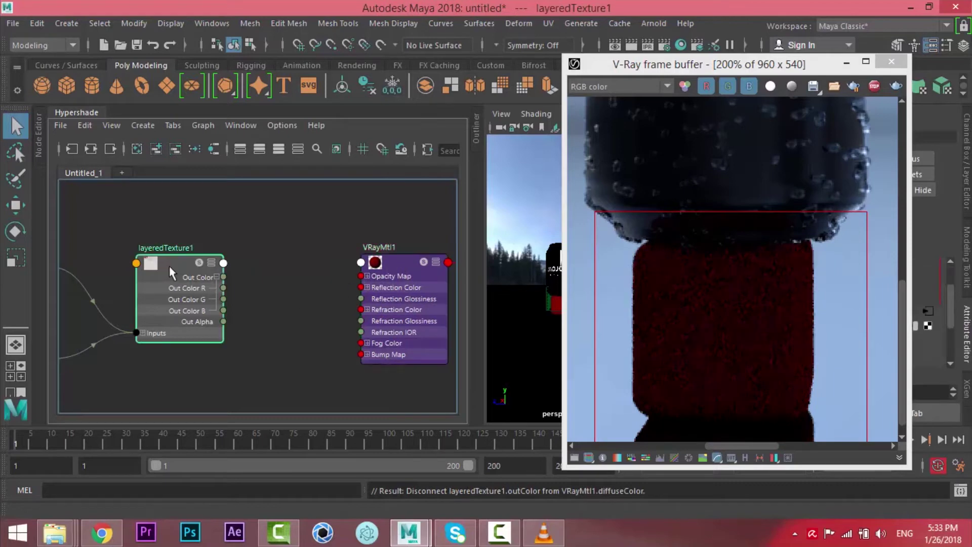
Step: Add a remapColor node and fit it between layeredTexture1 and VRayMtl1
click(297, 295)
key(Tab)
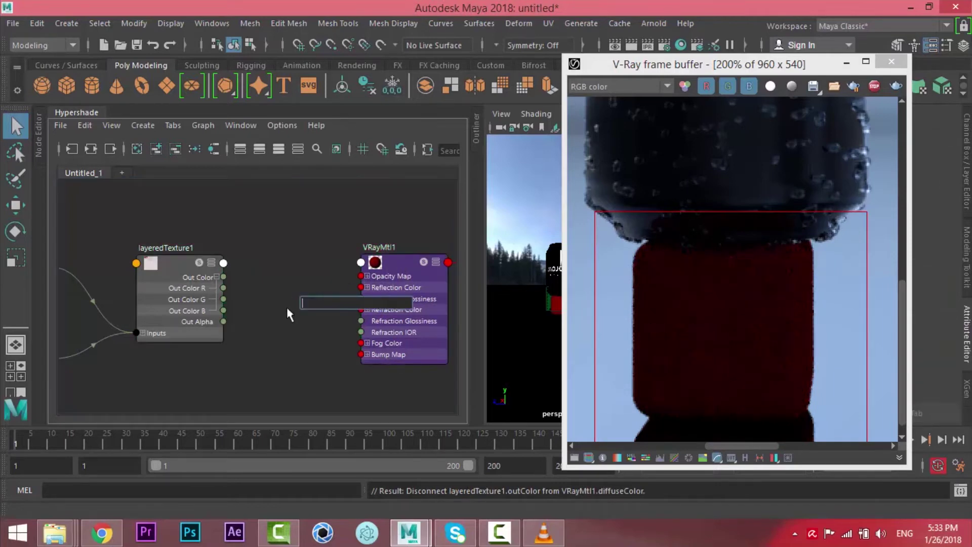
text(rem)
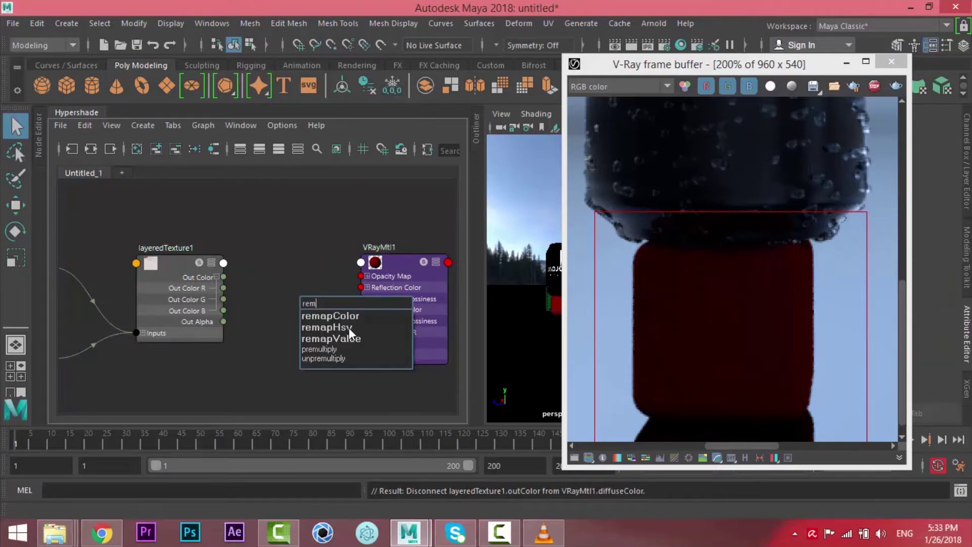
click(348, 318)
drag(341, 310, 307, 280)
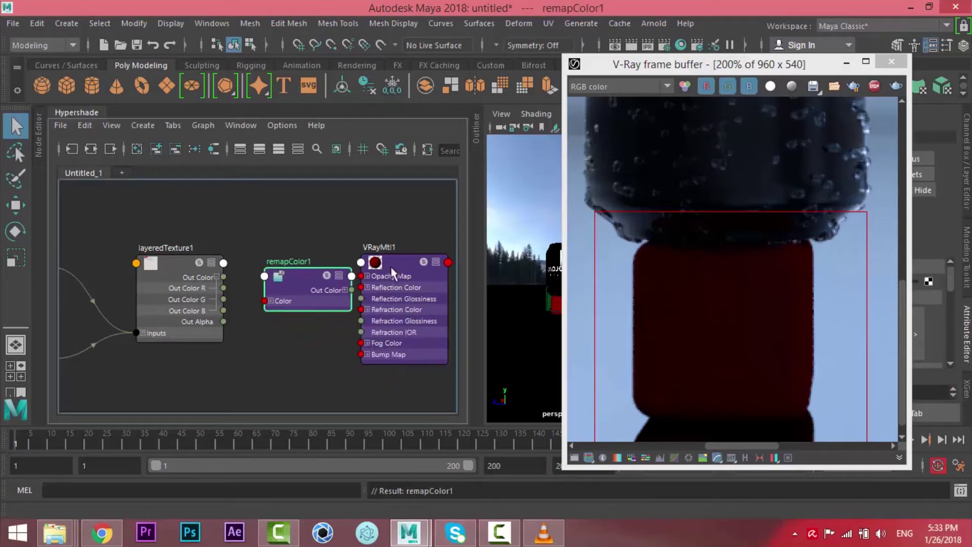
click(433, 263)
drag(433, 263, 487, 262)
drag(300, 280, 300, 277)
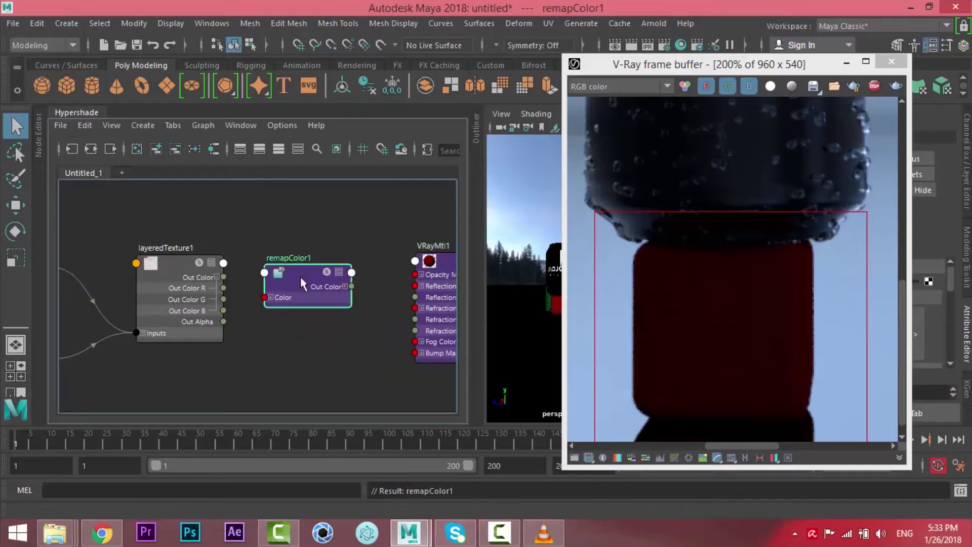
Step: Connect layeredTexture1 to the Color input of remapColor1 and move the remapColor node slightly higher in the graph
drag(810, 64, 694, 350)
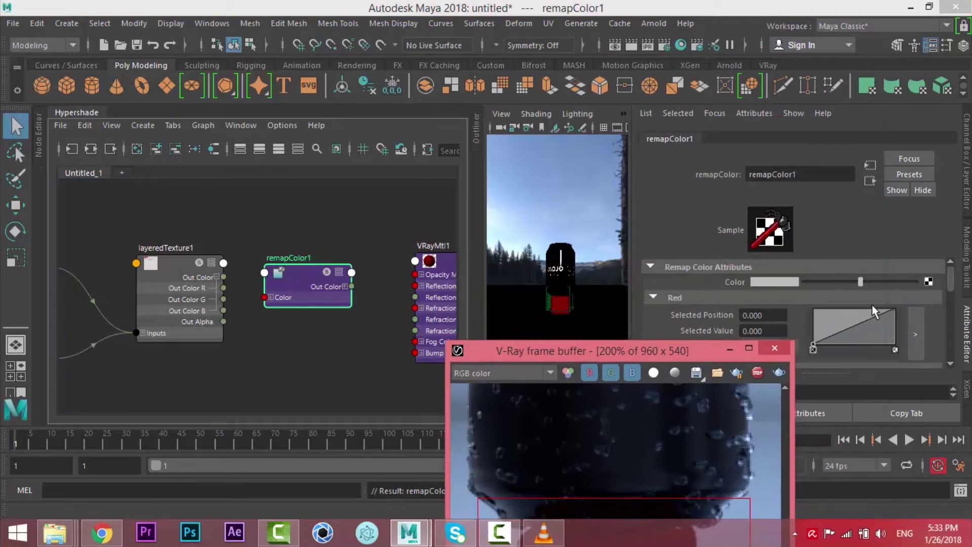
click(218, 284)
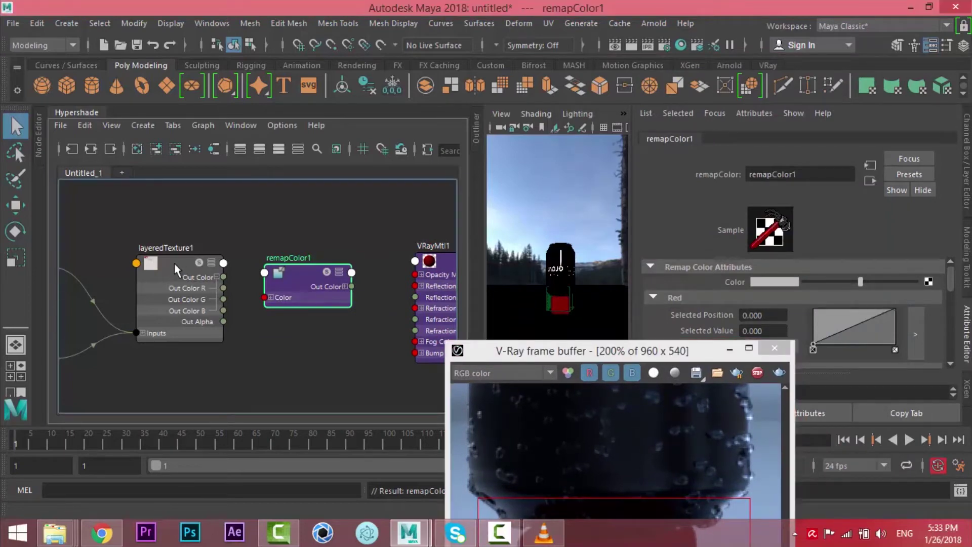
middle_drag(405, 264, 769, 283)
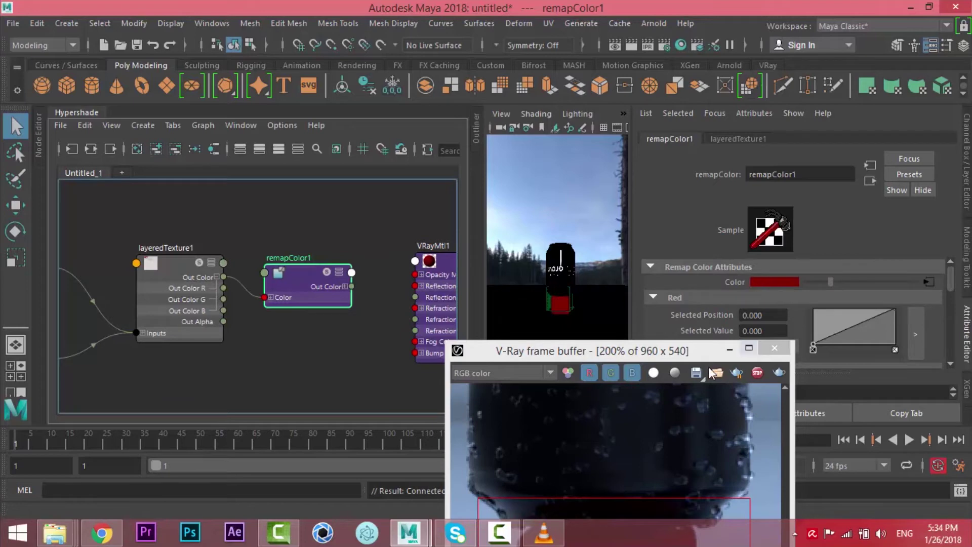
drag(704, 351, 702, 392)
alt+middle_drag(293, 320, 221, 322)
drag(231, 285, 236, 258)
Step: Set VRayMtl1's reflection color to full white
click(380, 266)
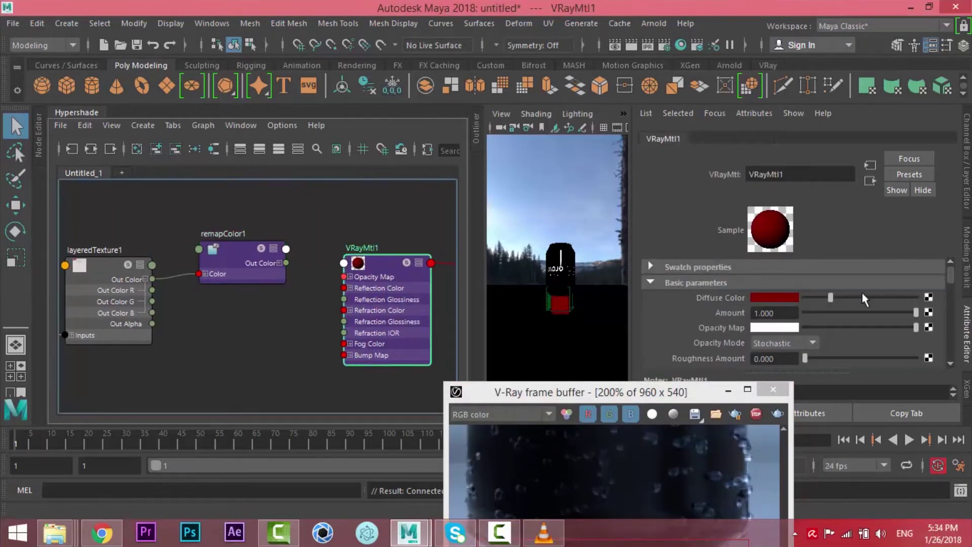
scroll(835, 312, down, 5)
scroll(834, 312, up, 2)
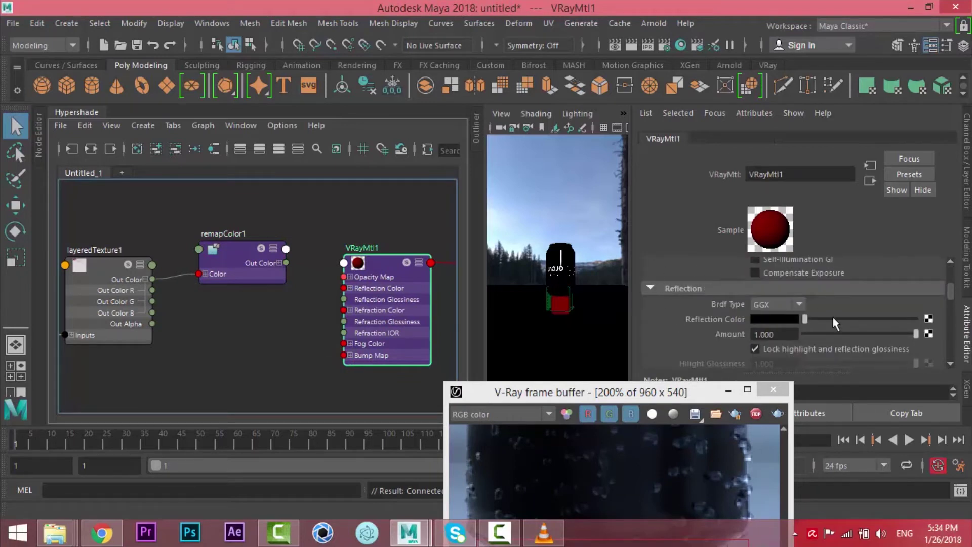
drag(806, 319, 921, 318)
Step: Set VRayMtl1's refraction color to full white and bring the frame buffer back to show the rendered ice cube
scroll(818, 316, down, 2)
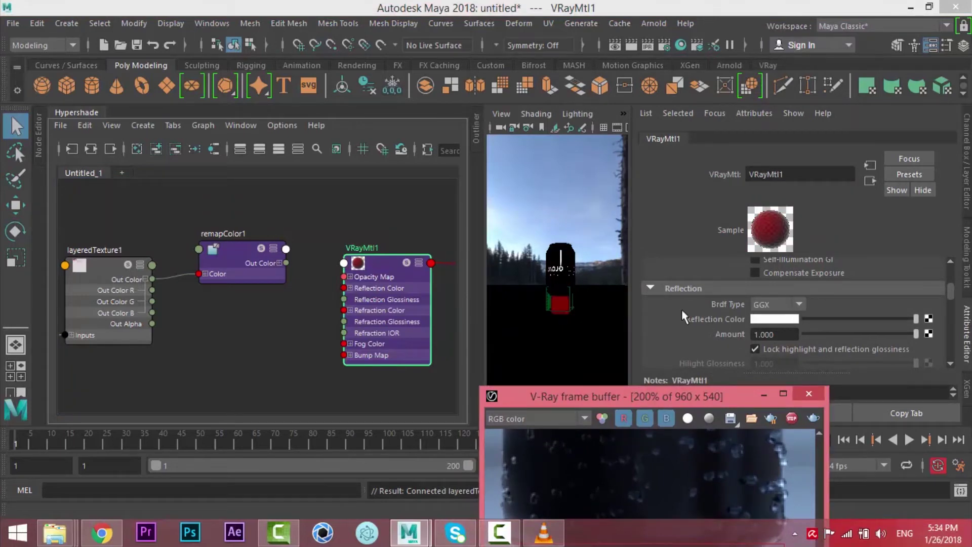
scroll(683, 311, down, 5)
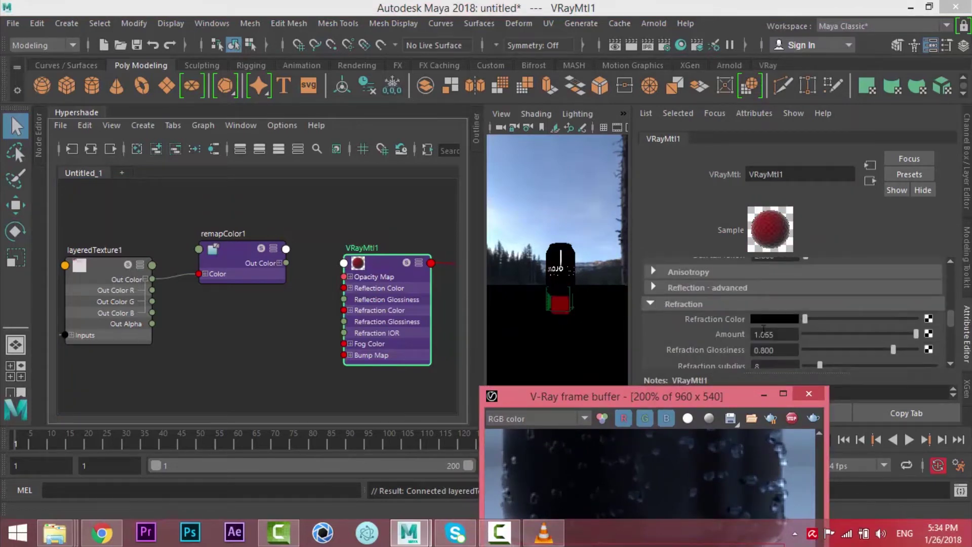
drag(807, 318, 916, 318)
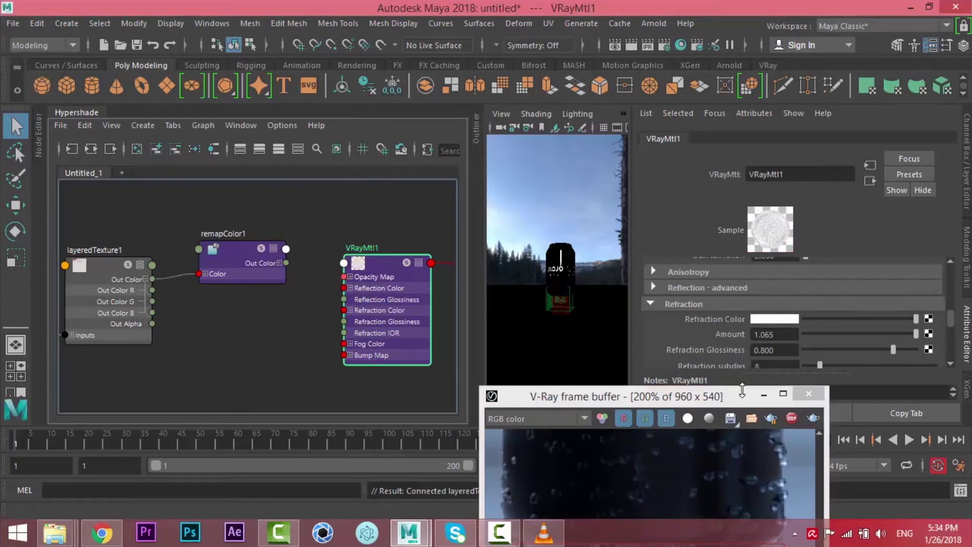
click(731, 388)
drag(730, 388, 744, 49)
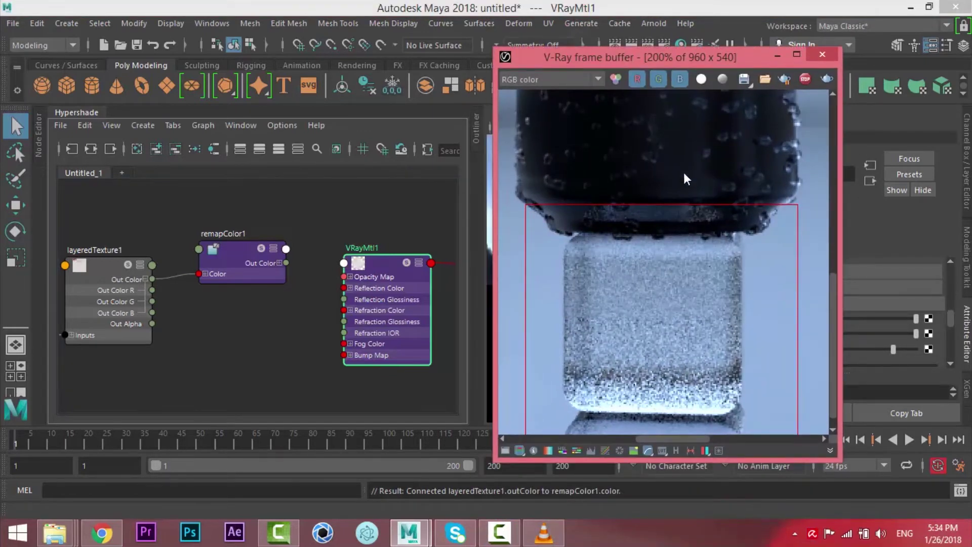
Step: Narrow the frame buffer, move it clear of the node graph, and expand VRayMtl1 to its full attribute list
drag(842, 215, 732, 215)
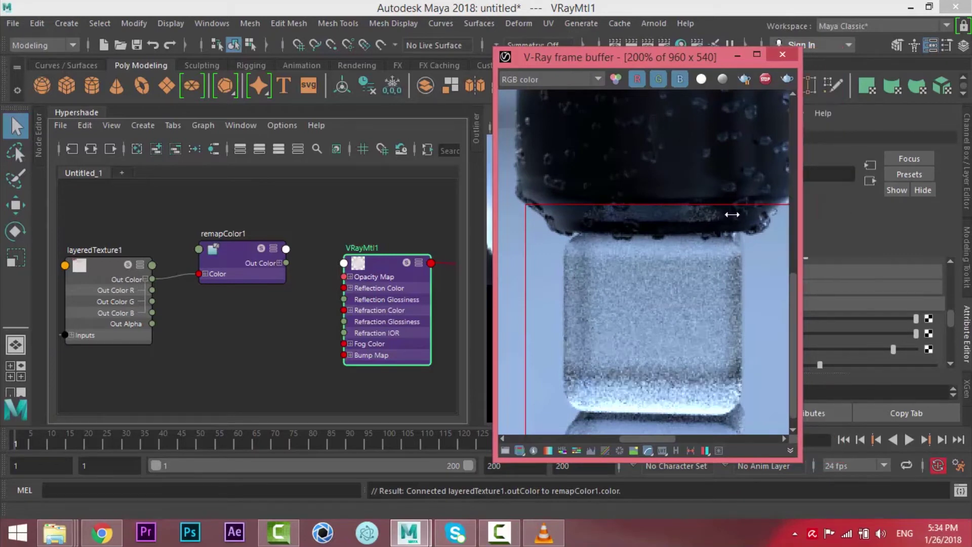
scroll(690, 222, down, 1)
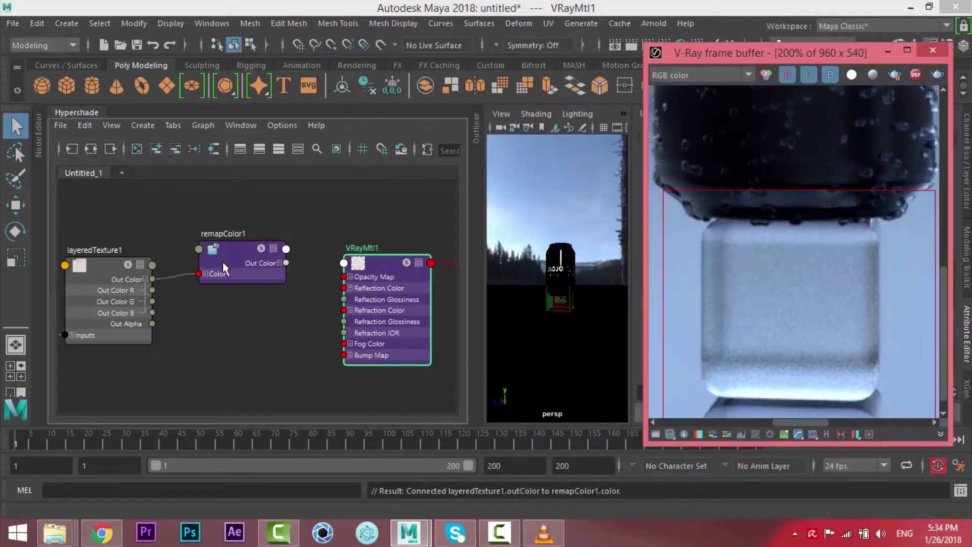
click(224, 269)
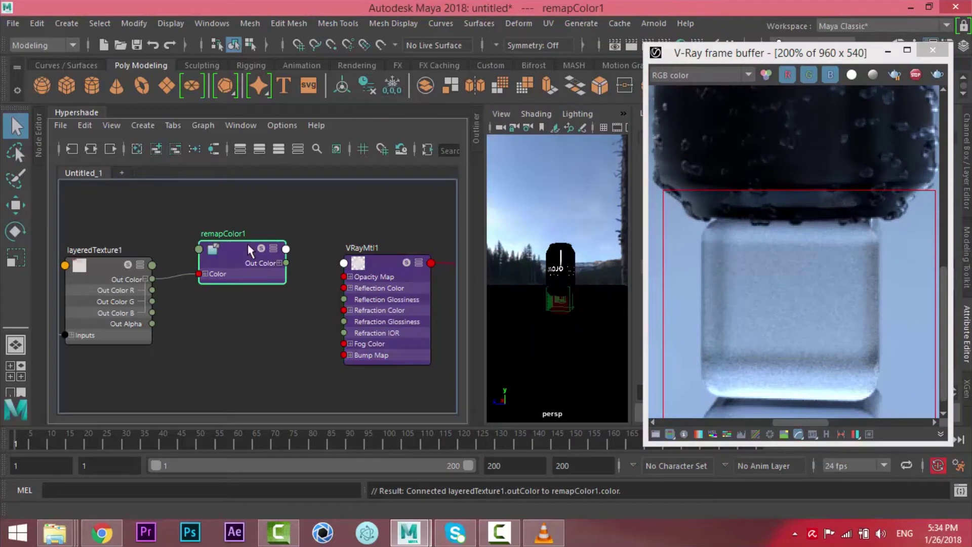
click(419, 265)
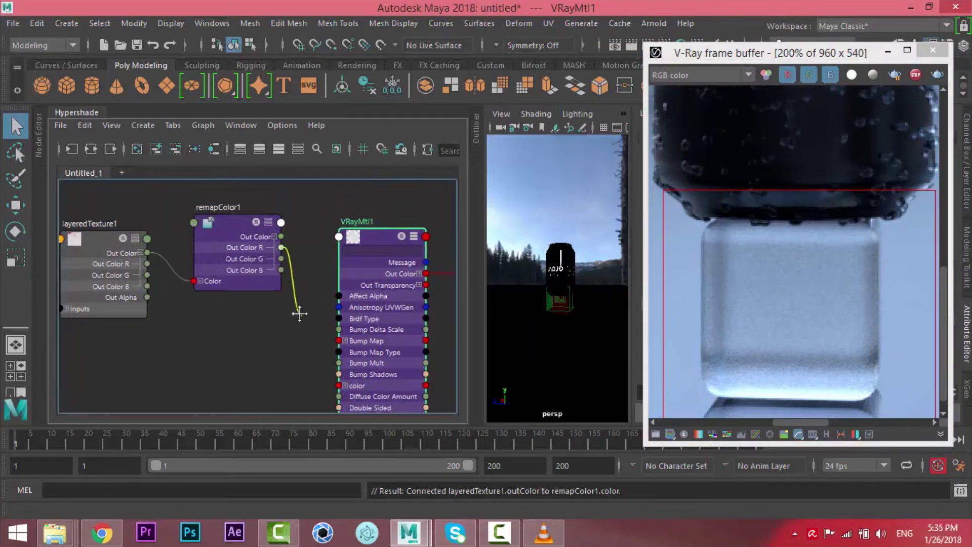
Step: Connect remapColor1's Out Color R to the Refraction Glossiness input of VRayMtl1
alt+middle_drag(299, 313, 280, 200)
alt+middle_drag(260, 349, 267, 236)
scroll(304, 278, up, 2)
alt+middle_drag(305, 278, 200, 258)
alt+middle_drag(157, 356, 174, 233)
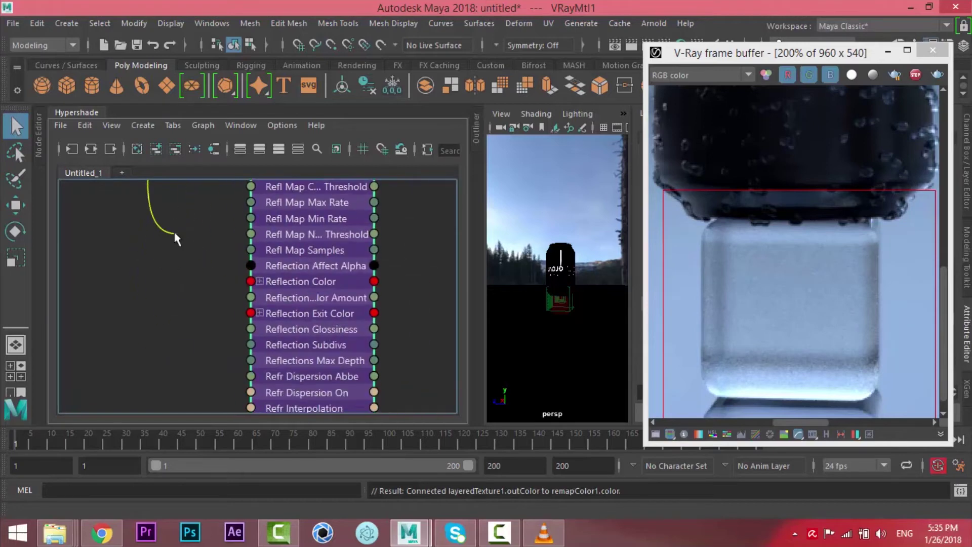
drag(175, 238, 200, 350)
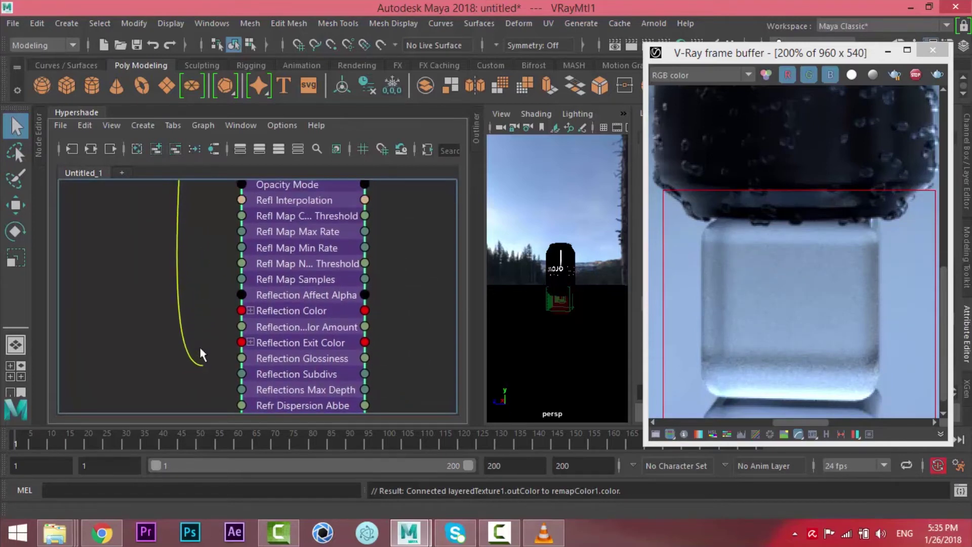
alt+middle_drag(205, 368, 204, 253)
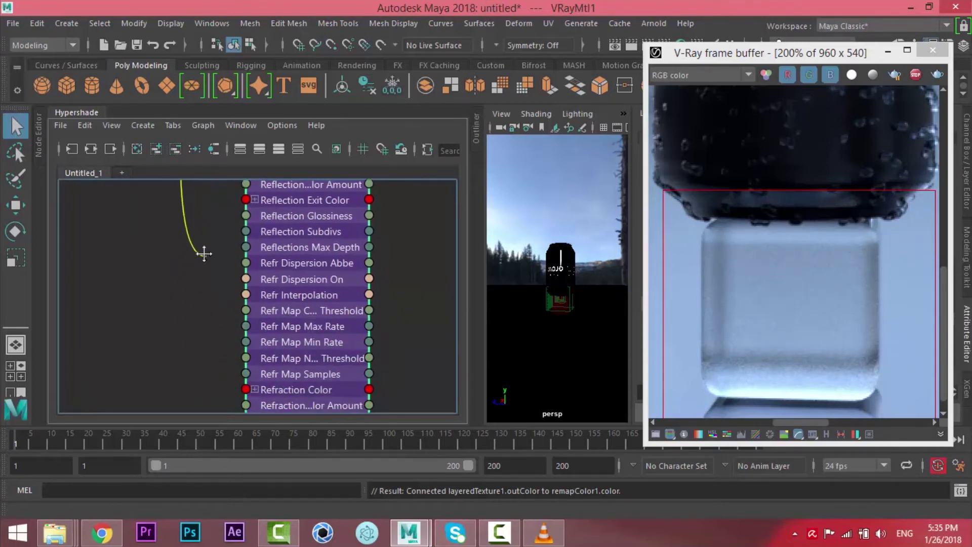
scroll(203, 347, down, 3)
drag(205, 253, 235, 317)
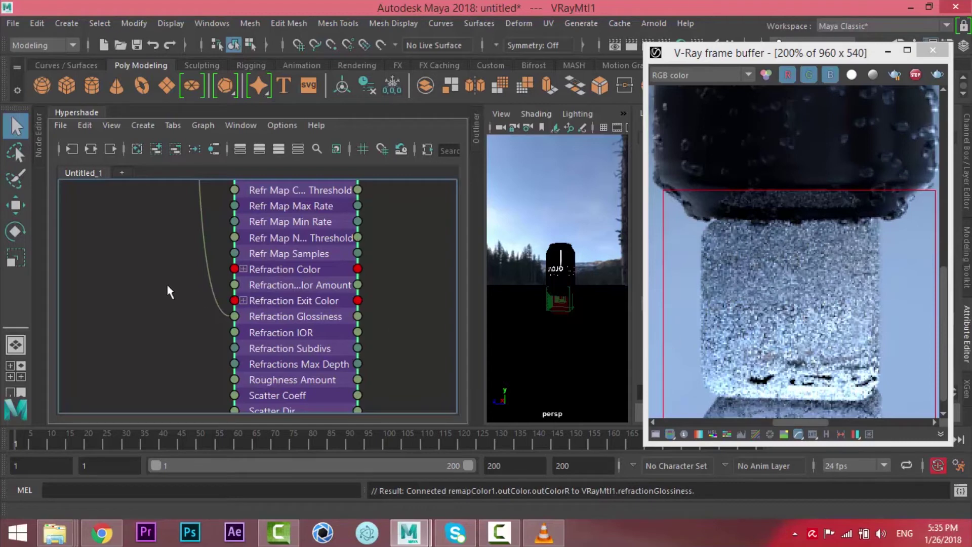
Step: Set remapColor1's Output Min to 0.6, with the frame buffer moved off its attributes
scroll(169, 282, down, 2)
alt+middle_drag(208, 267, 241, 400)
scroll(224, 257, down, 2)
alt+middle_drag(241, 224, 269, 358)
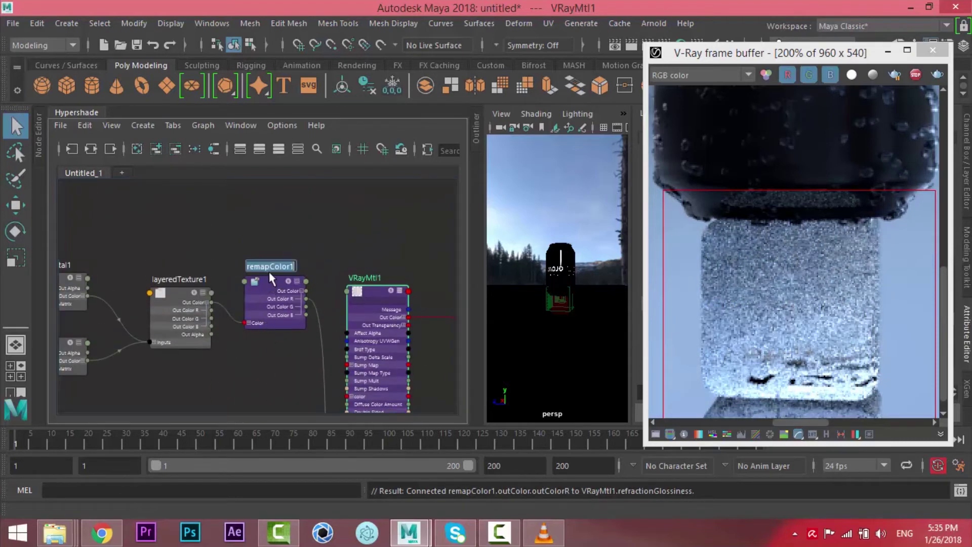
click(269, 293)
drag(826, 53, 481, 56)
scroll(767, 317, down, 3)
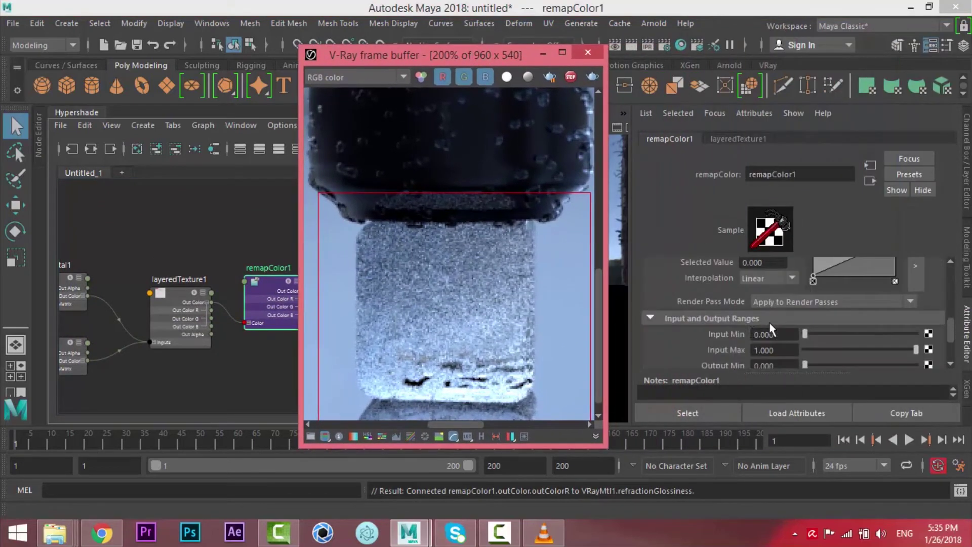
scroll(709, 324, down, 2)
click(787, 323)
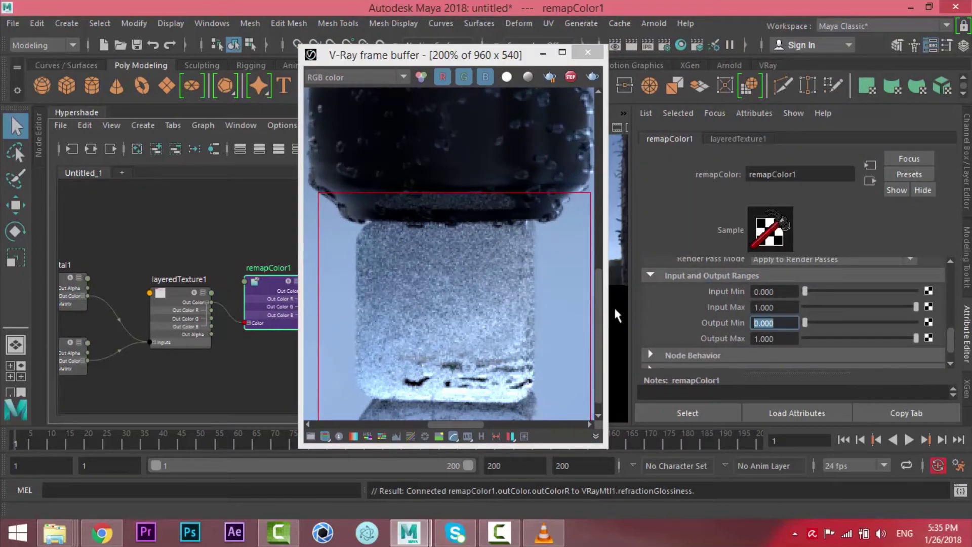
key(Right)
key(Right)
key(Delete)
text(6)
key(Tab)
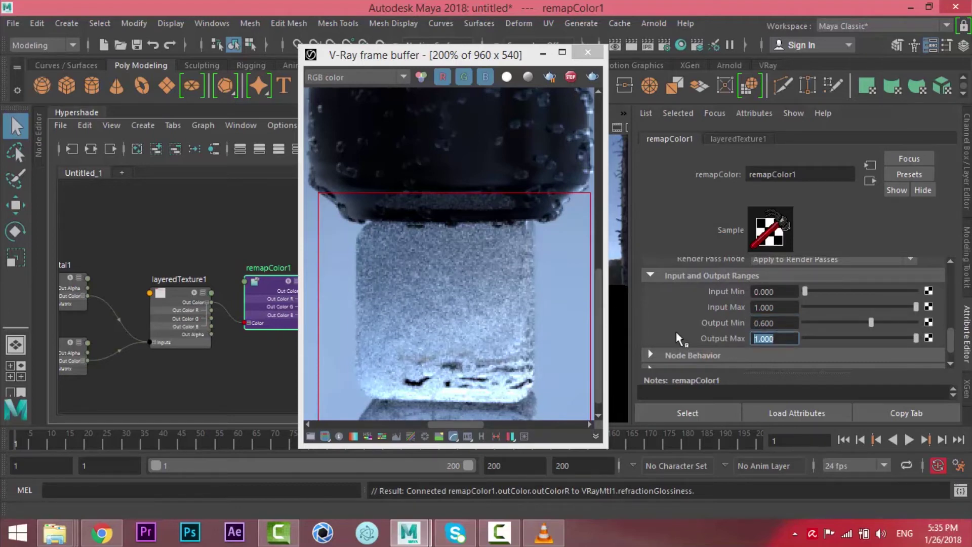
click(786, 319)
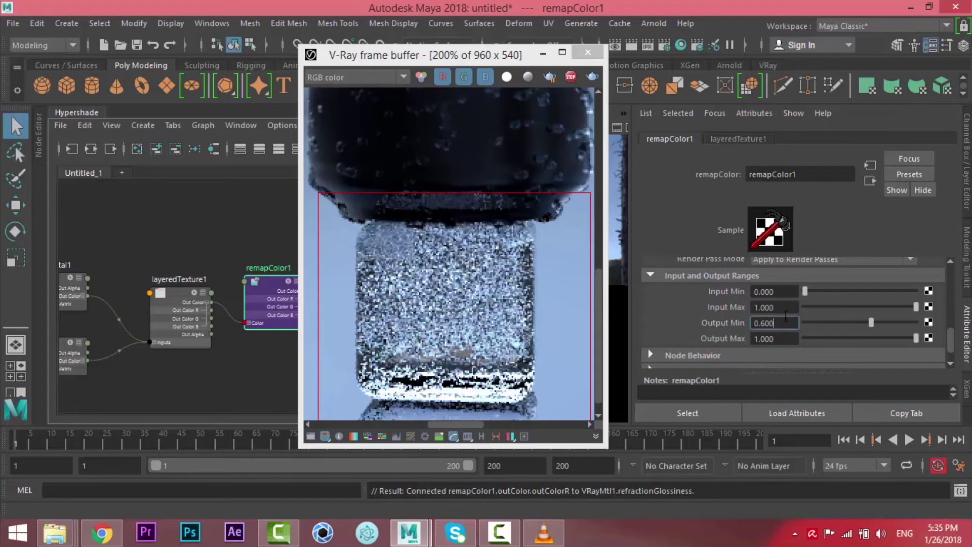
Step: Duplicate remapColor1 with its connections to the network and place the copy below the original
drag(409, 57, 637, 61)
click(270, 278)
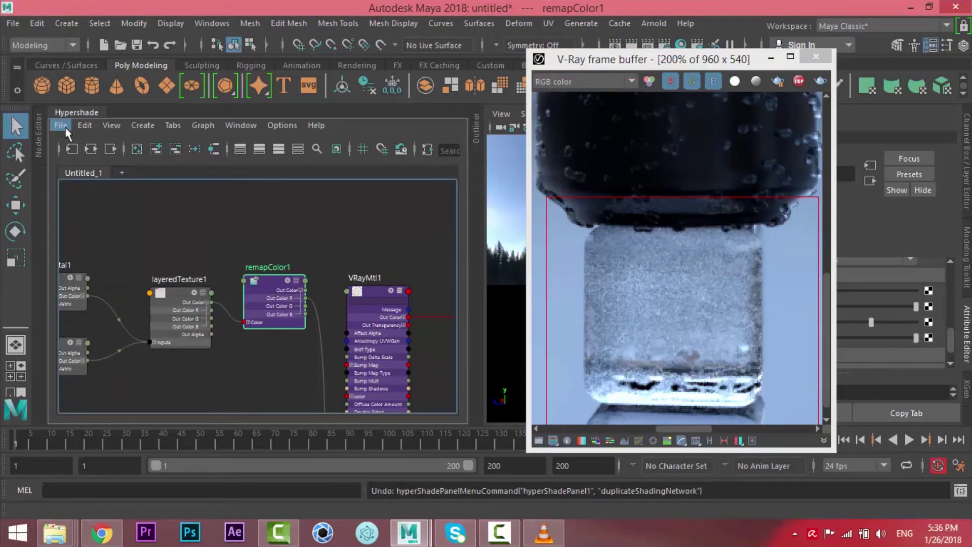
click(84, 126)
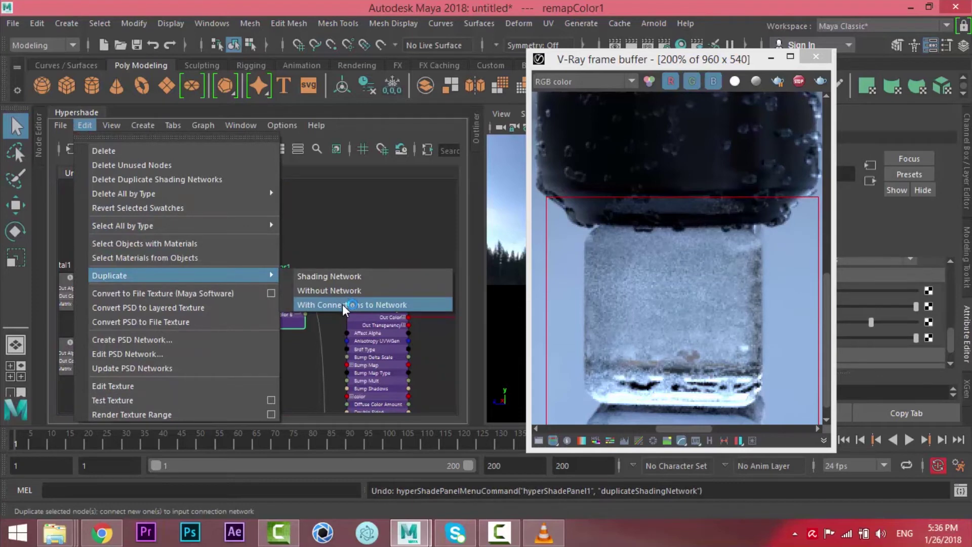
click(350, 305)
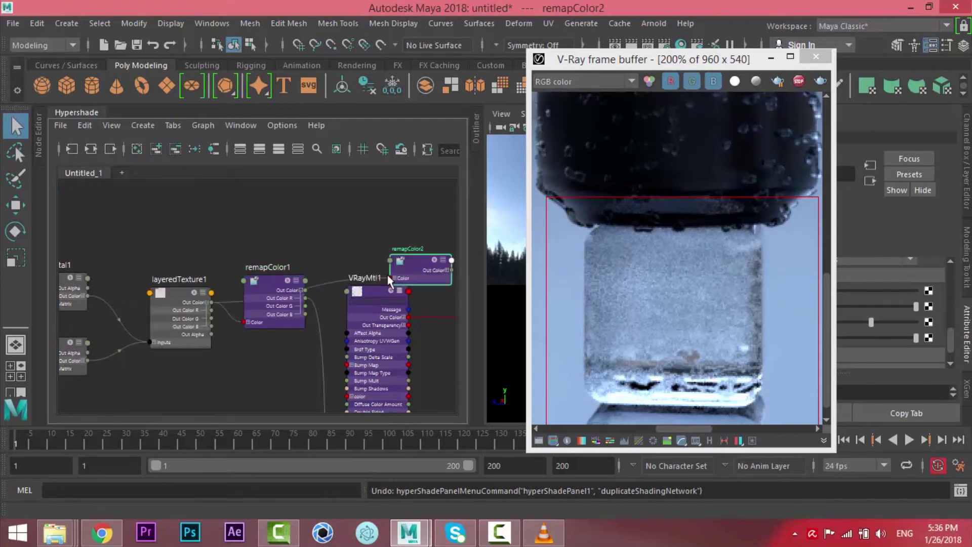
drag(390, 280, 248, 384)
Step: Expand remapColor2's Out Color and connect its Out Color R to VRayMtl1's Refraction Color Amount
middle_drag(269, 338, 219, 314)
scroll(250, 281, up, 2)
click(250, 349)
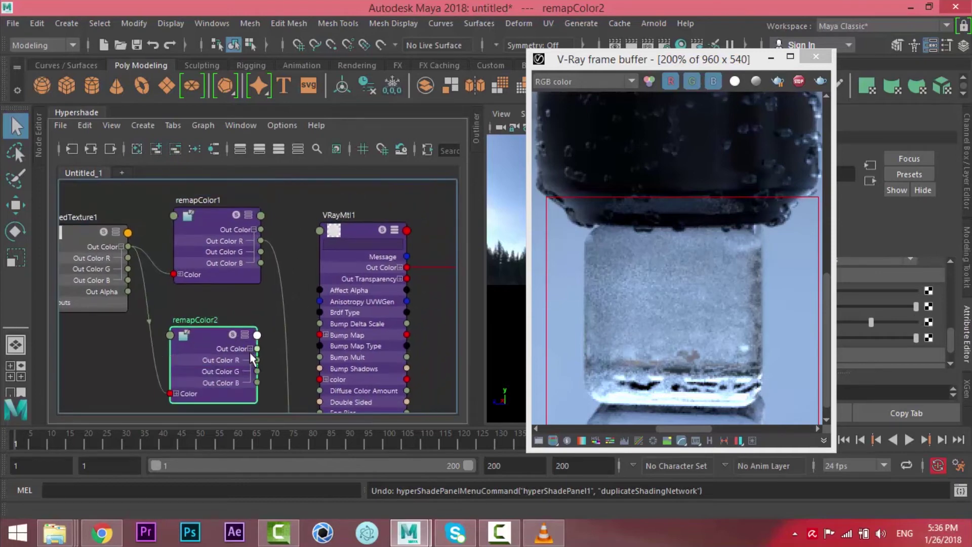
click(257, 360)
alt+middle_drag(278, 381, 228, 244)
scroll(245, 291, up, 2)
alt+middle_drag(243, 292, 198, 135)
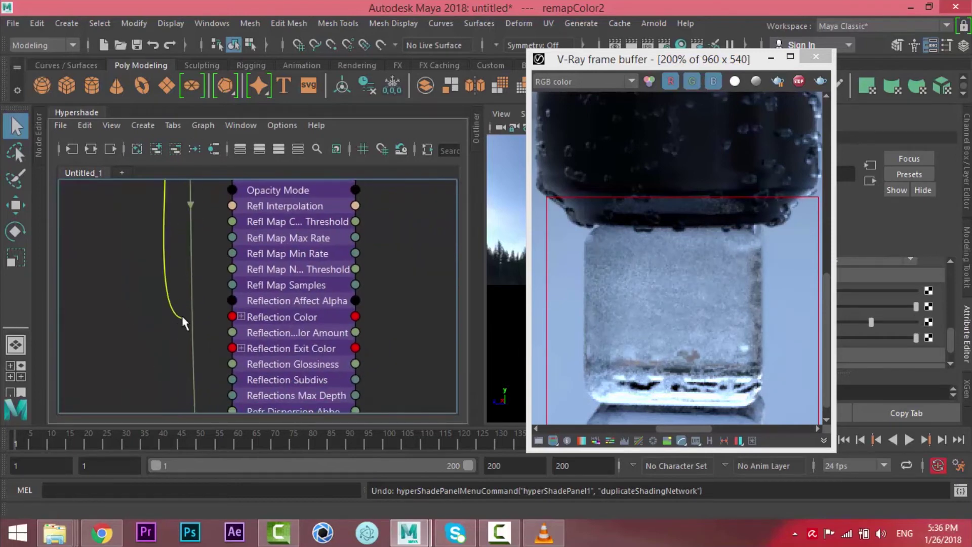
alt+middle_drag(170, 342, 150, 293)
alt+middle_drag(160, 383, 162, 336)
scroll(164, 321, down, 4)
drag(162, 336, 218, 305)
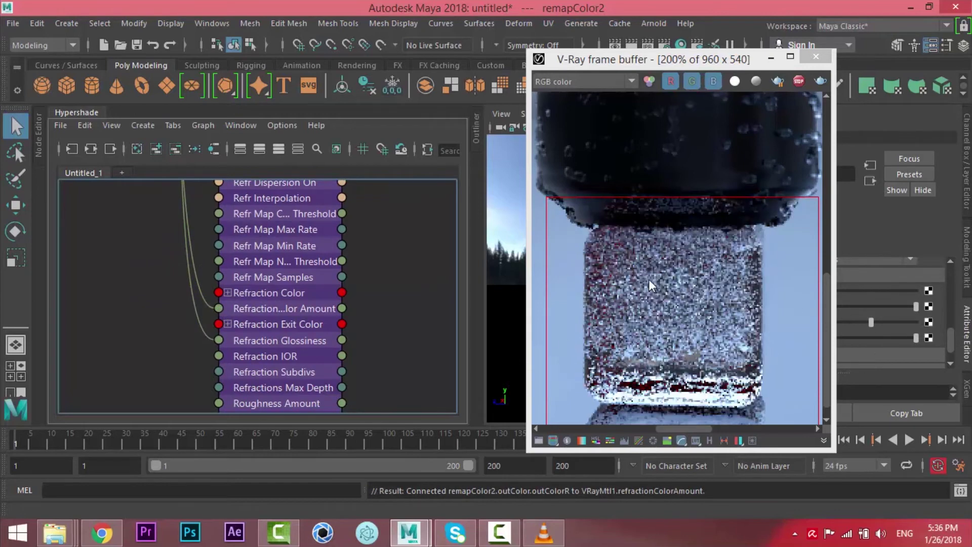
Step: Set remapColor2's Output Min to 0.8 and Output Max to 1.33
scroll(168, 278, down, 3)
alt+middle_drag(163, 251, 181, 421)
alt+middle_drag(160, 189, 165, 279)
drag(719, 59, 552, 58)
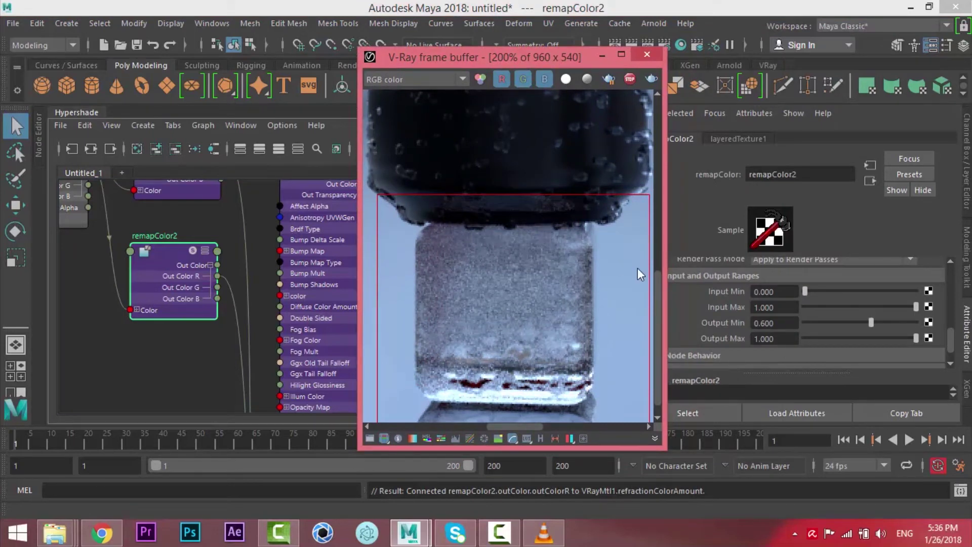
click(785, 322)
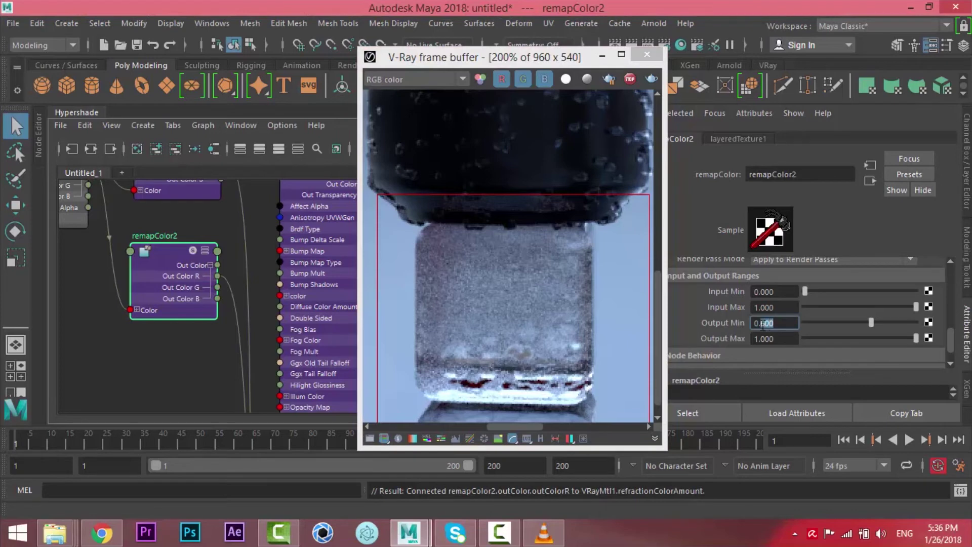
key(Tab)
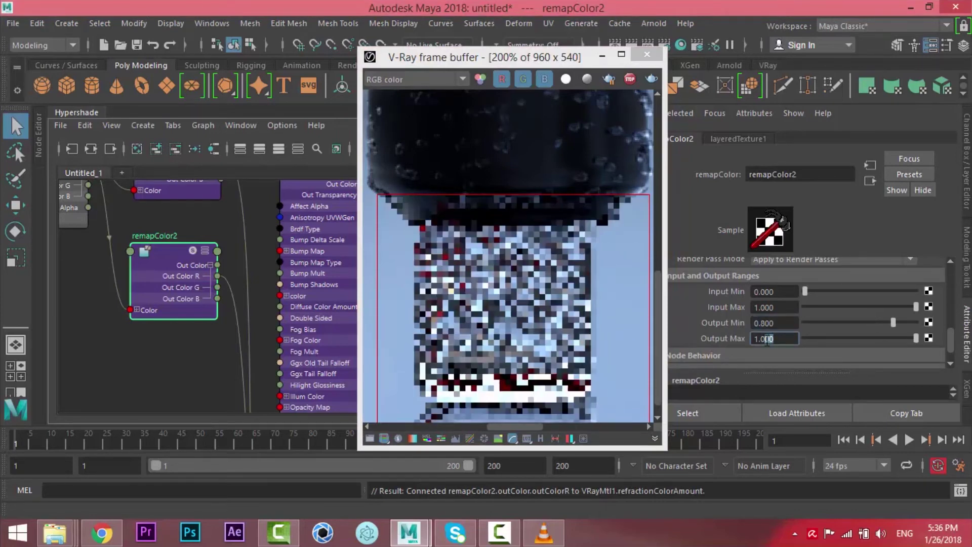
text(1.33)
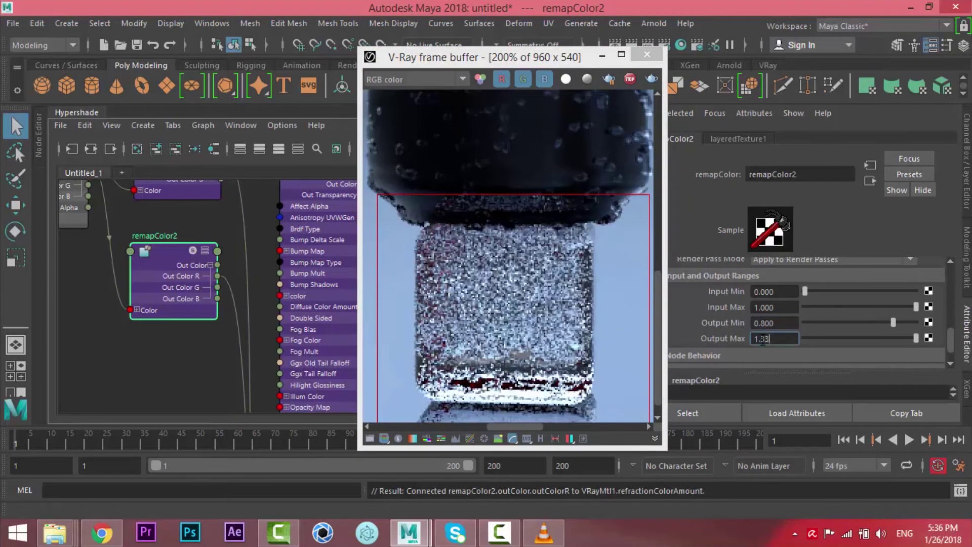
click(777, 322)
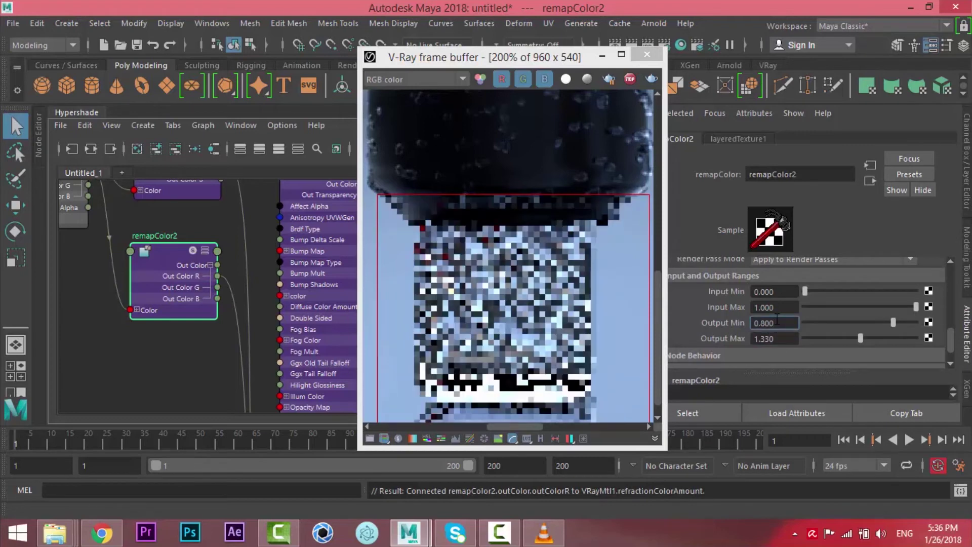
Step: Duplicate remapColor2 with its connections to the network and place the copy just below it
drag(449, 56, 633, 65)
click(152, 254)
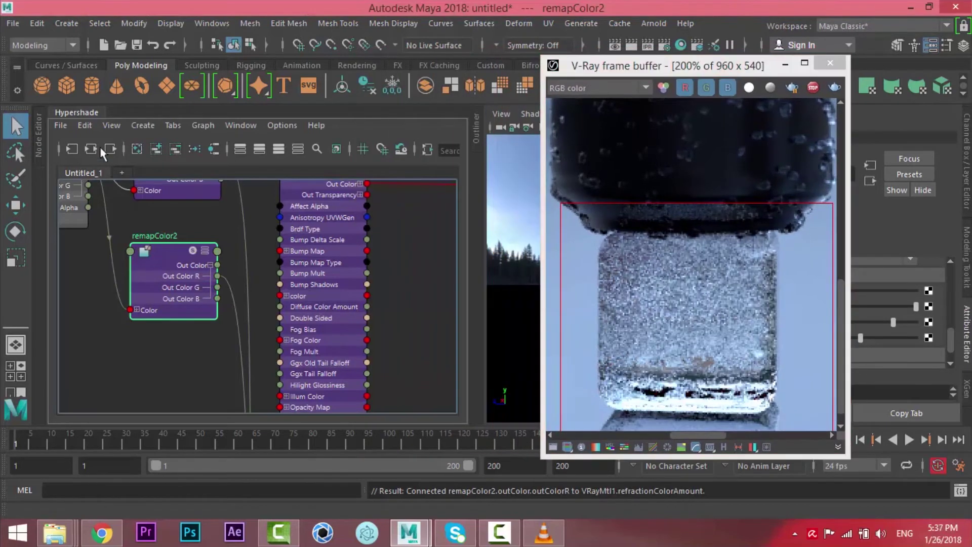
click(85, 125)
mouse_move(246, 274)
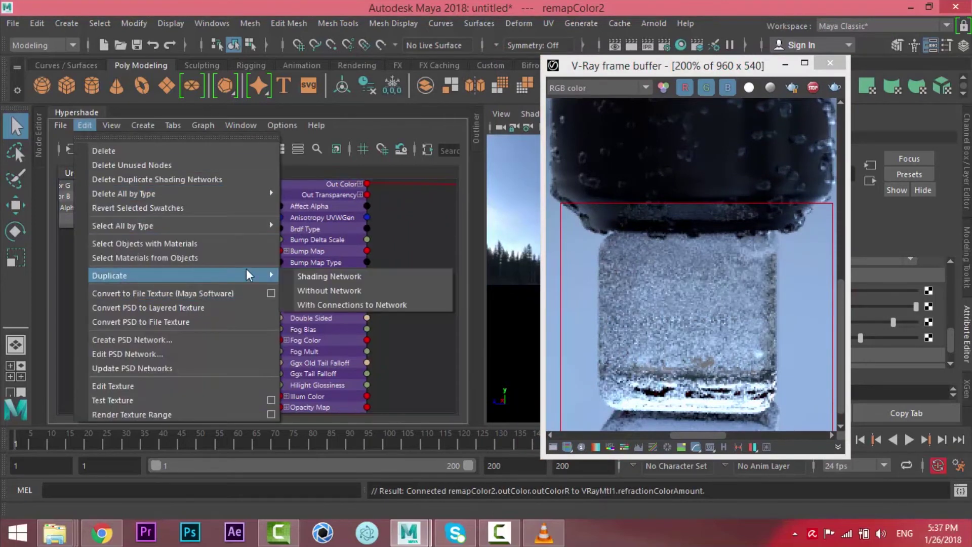
click(323, 304)
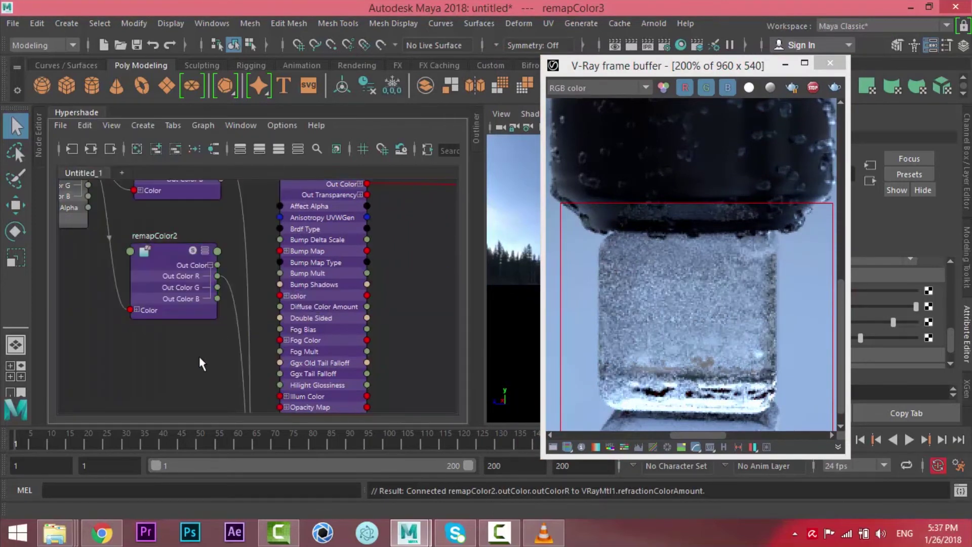
scroll(266, 299, down, 4)
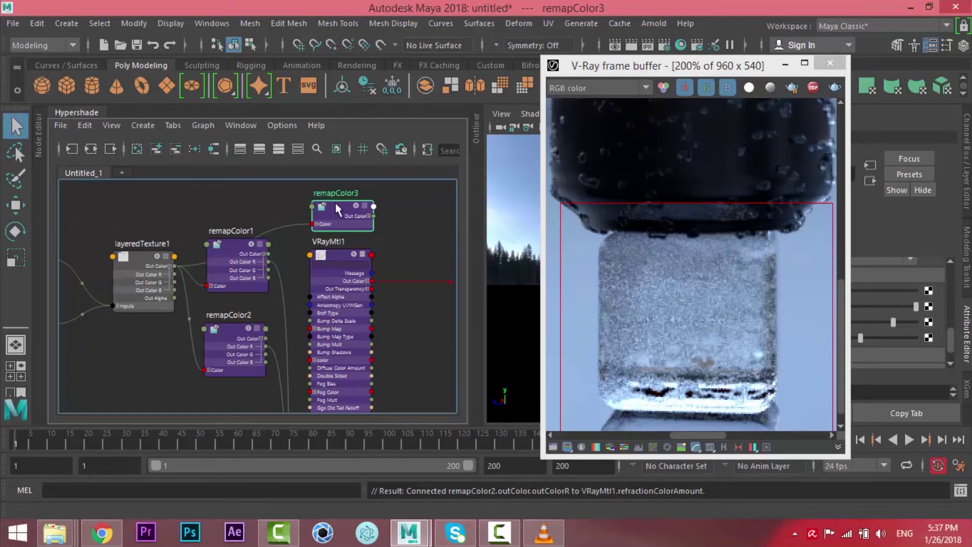
drag(335, 203, 219, 415)
alt+middle_drag(159, 377, 139, 304)
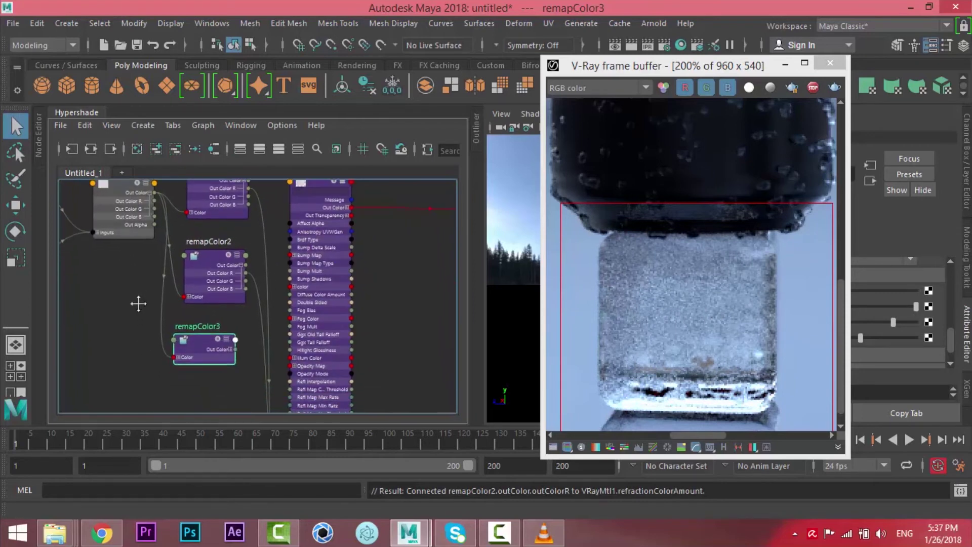
scroll(148, 333, up, 3)
drag(223, 344, 230, 329)
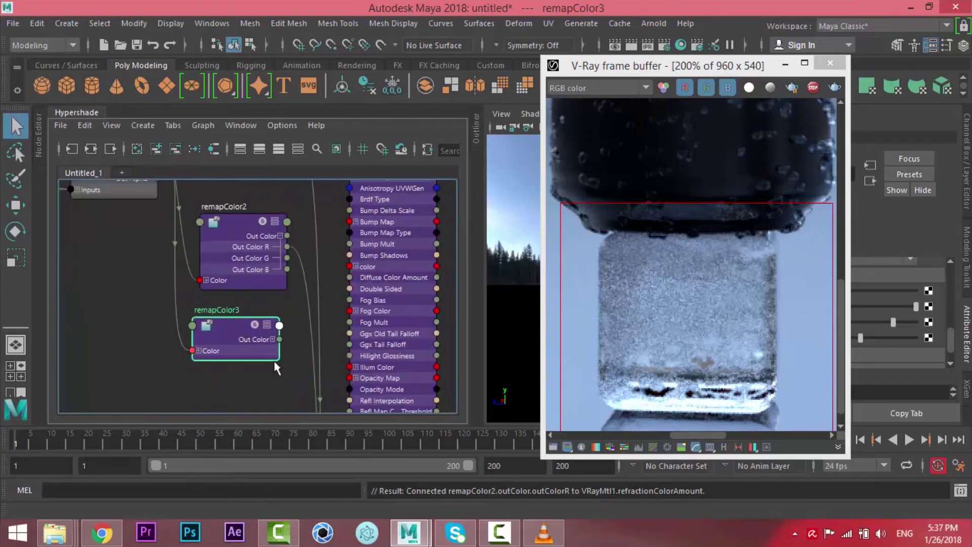
Step: Expand remapColor3's Out Color and connect its Out Color R to the Refraction IOR input of VRayMtl1
click(273, 339)
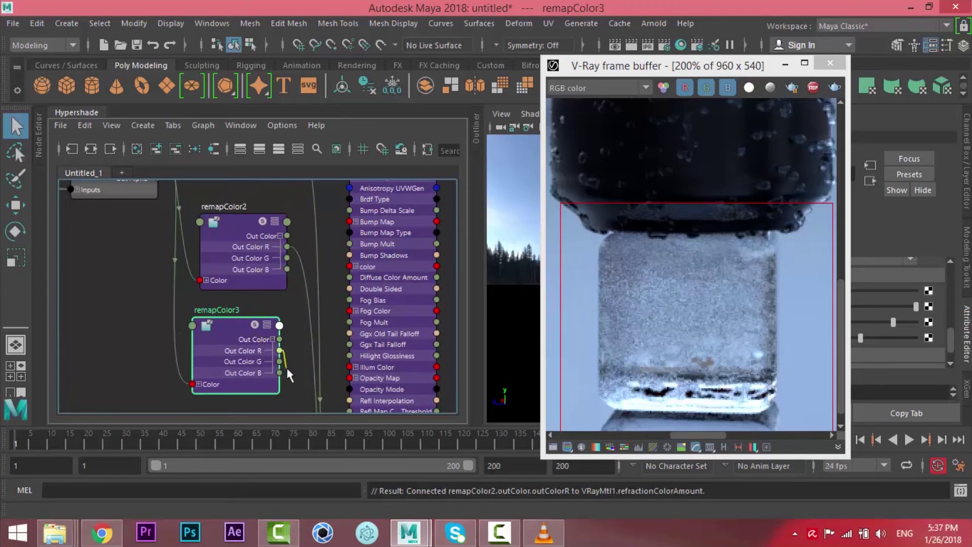
alt+middle_drag(302, 378, 195, 208)
scroll(198, 218, up, 3)
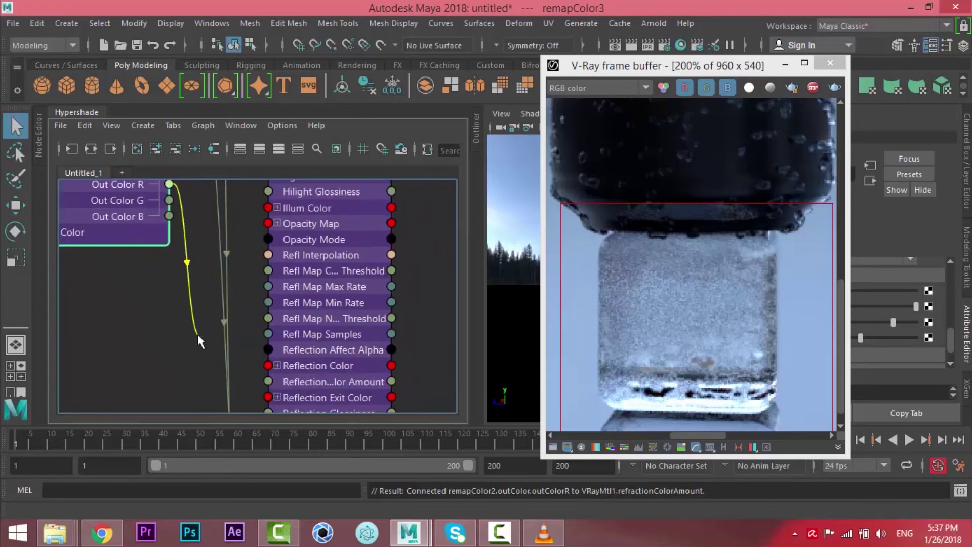
alt+middle_drag(199, 389, 152, 285)
drag(142, 313, 219, 287)
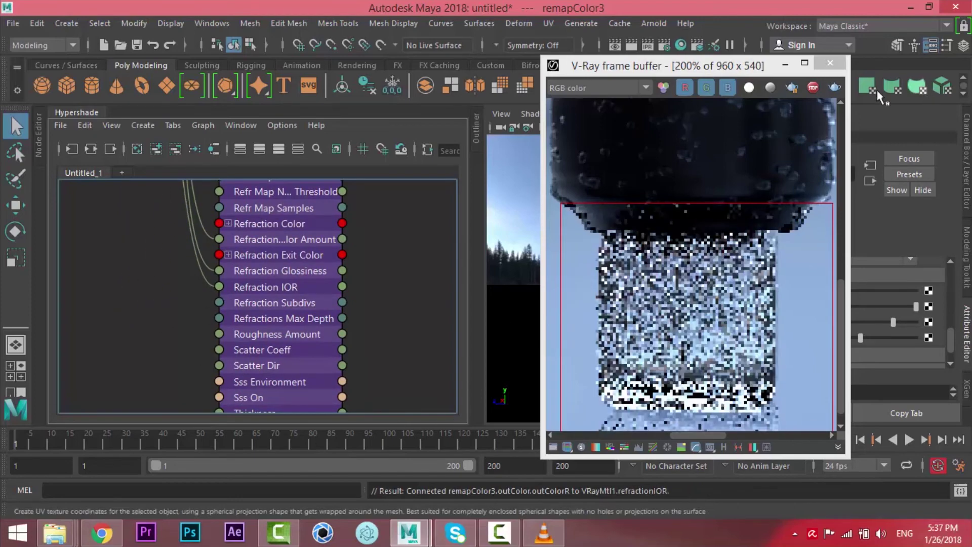
Step: Move the frame buffer off the attributes and set remapColor3's Output Min to 1.331
drag(755, 70, 532, 63)
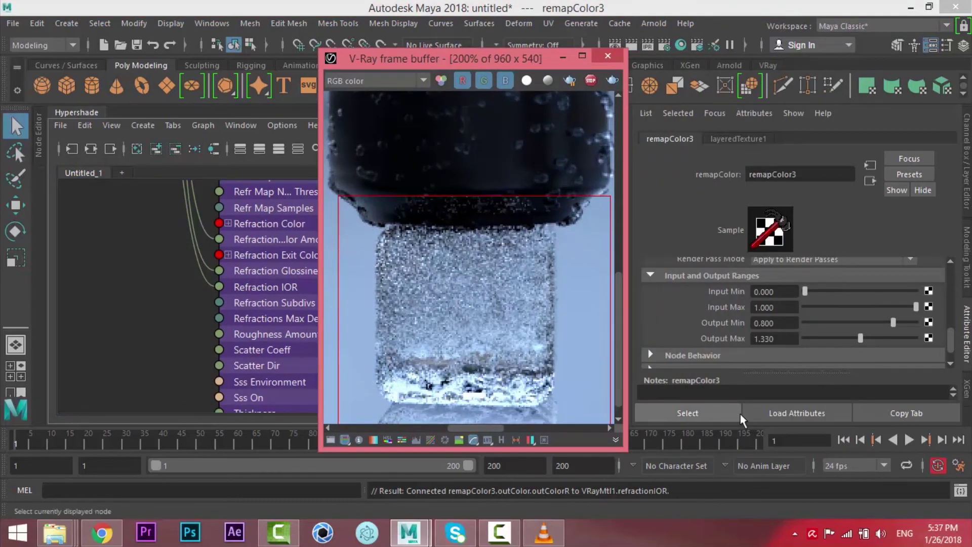
click(780, 324)
text(1.331)
key(Return)
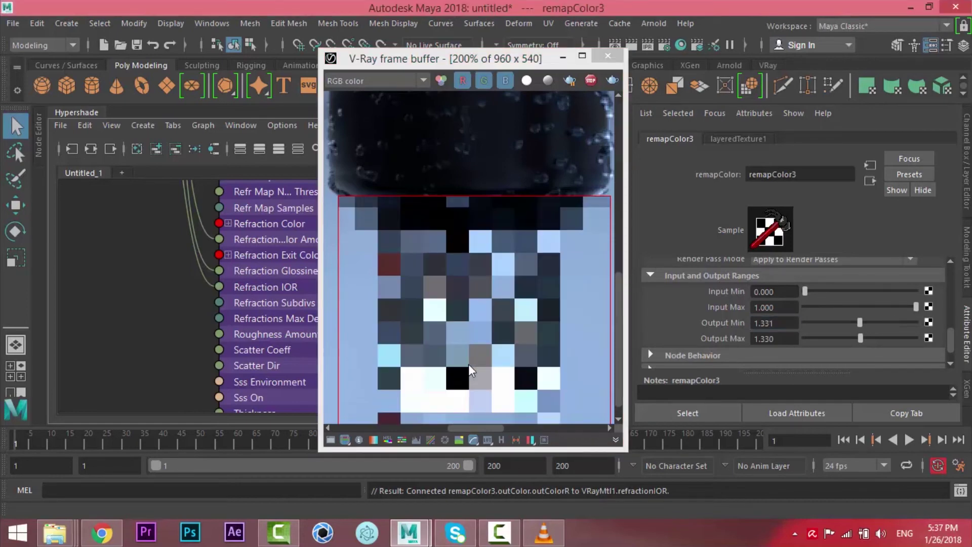
Step: Set remapColor3's Output Max to 1.441
drag(778, 338, 762, 338)
text(441)
key(Return)
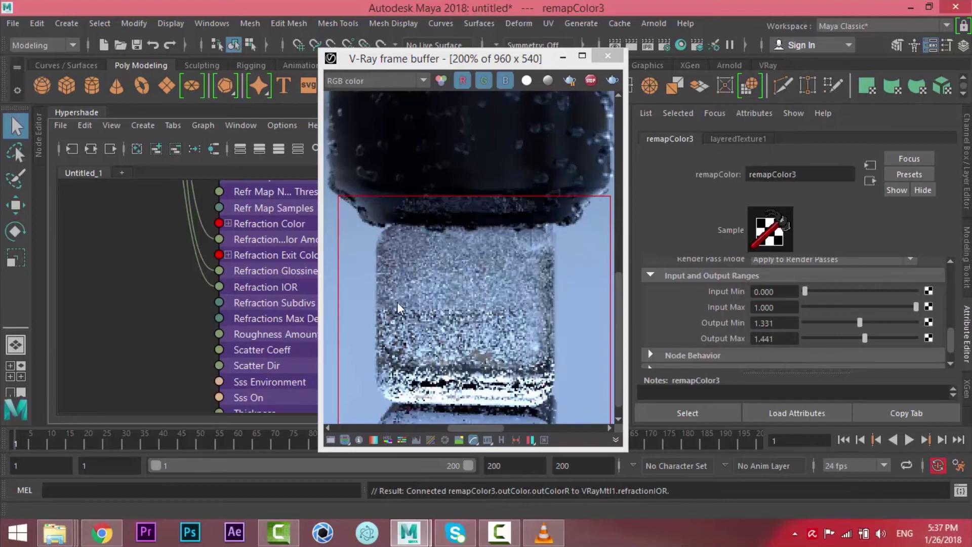
Step: Widen the frame buffer and examine the refraction detail across the rendered ice cube up close
scroll(467, 362, down, 1)
scroll(465, 370, up, 1)
middle_drag(481, 362, 486, 329)
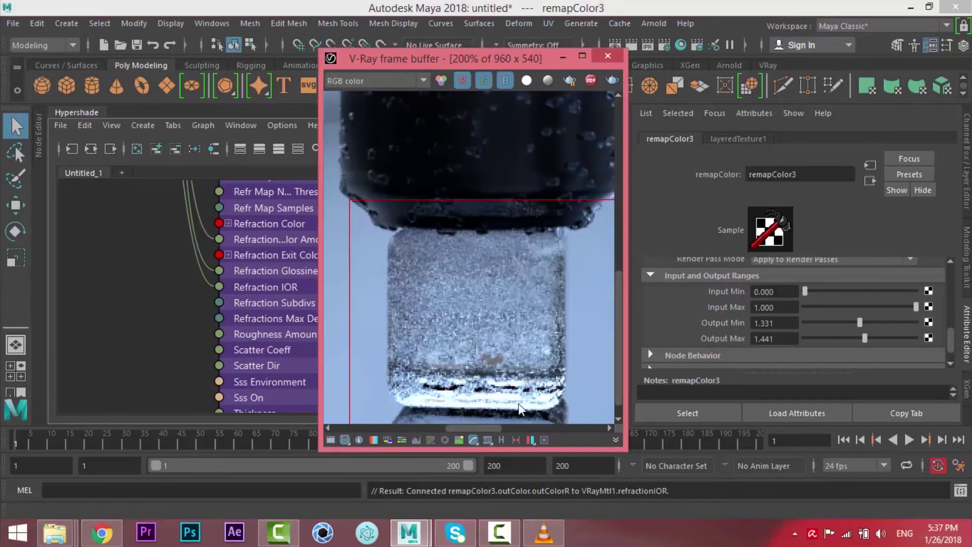
scroll(467, 348, up, 1)
scroll(466, 321, down, 1)
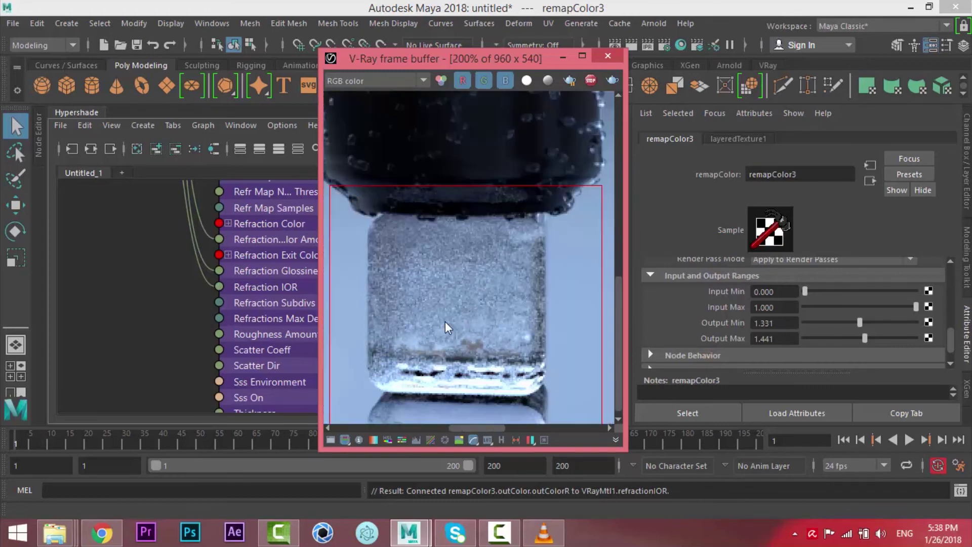
scroll(444, 319, up, 1)
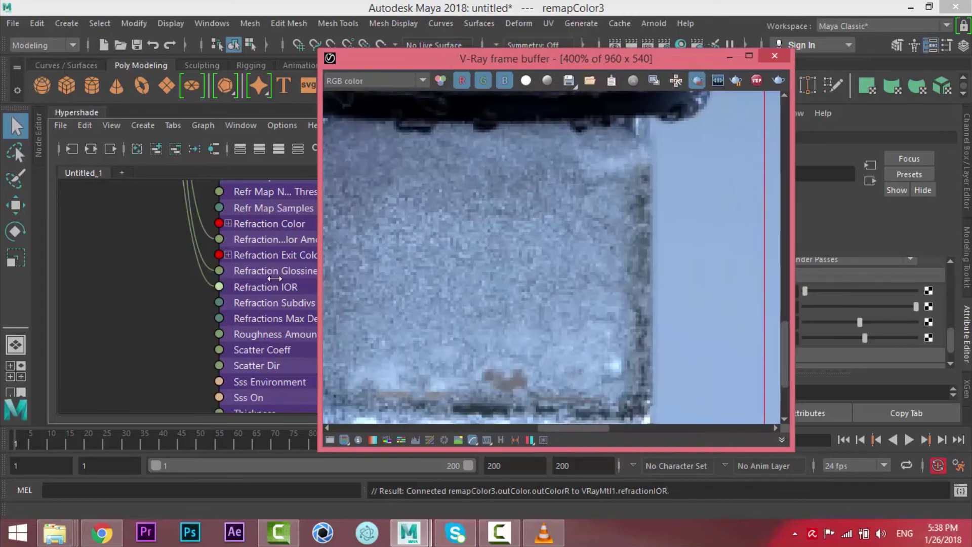
drag(314, 285, 94, 287)
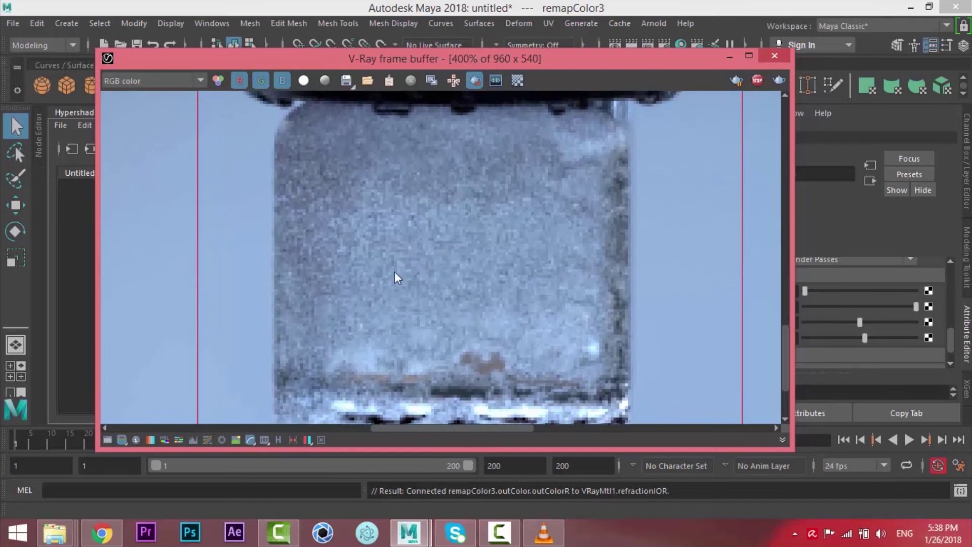
scroll(321, 238, down, 1)
middle_drag(510, 275, 443, 91)
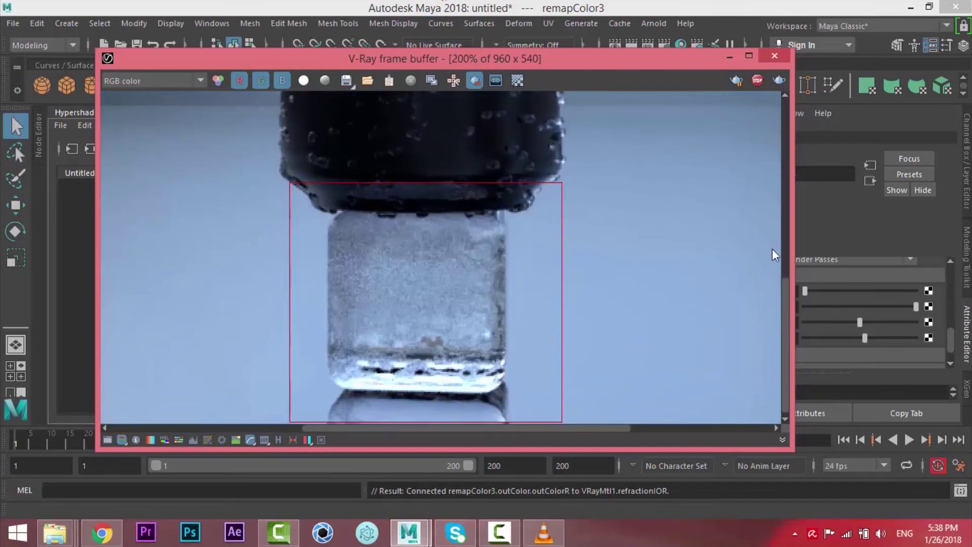
Step: Narrow the frame buffer around the ice cube and move it clear of the Hypershade graph
drag(792, 246, 541, 243)
click(94, 238)
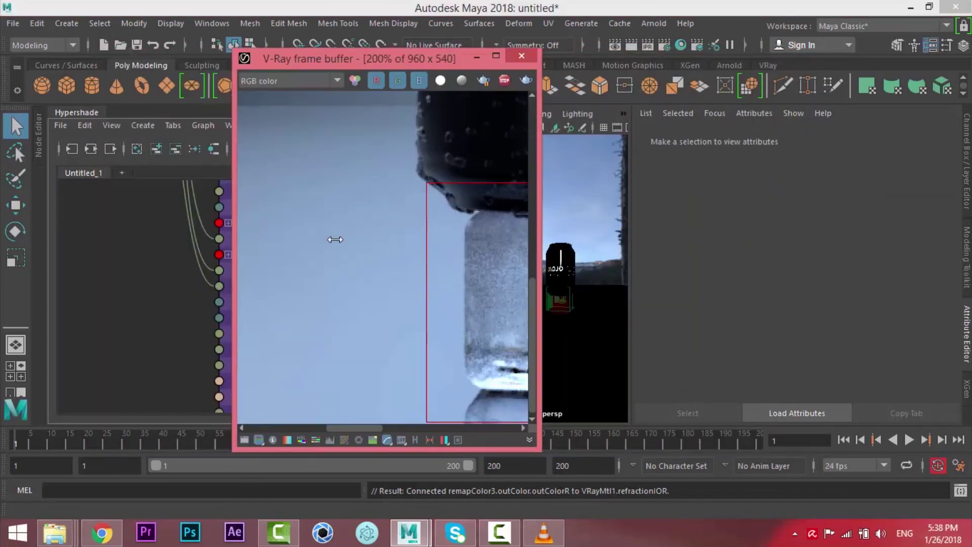
middle_drag(450, 252, 290, 246)
drag(348, 62, 552, 99)
Step: Duplicate layeredTexture1 with its connections to the network
alt+middle_drag(159, 299, 297, 428)
scroll(152, 284, down, 3)
alt+middle_drag(142, 271, 238, 419)
click(206, 275)
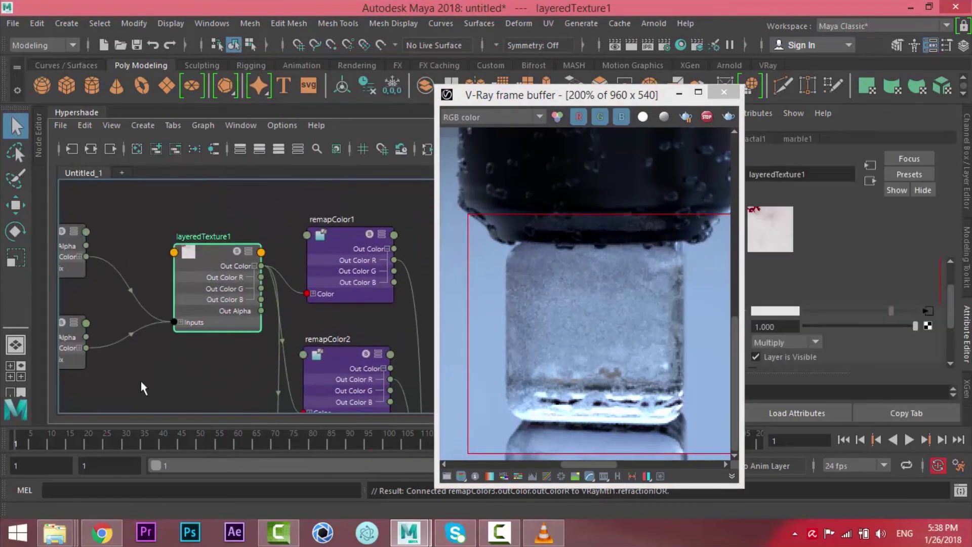
click(84, 125)
mouse_move(191, 276)
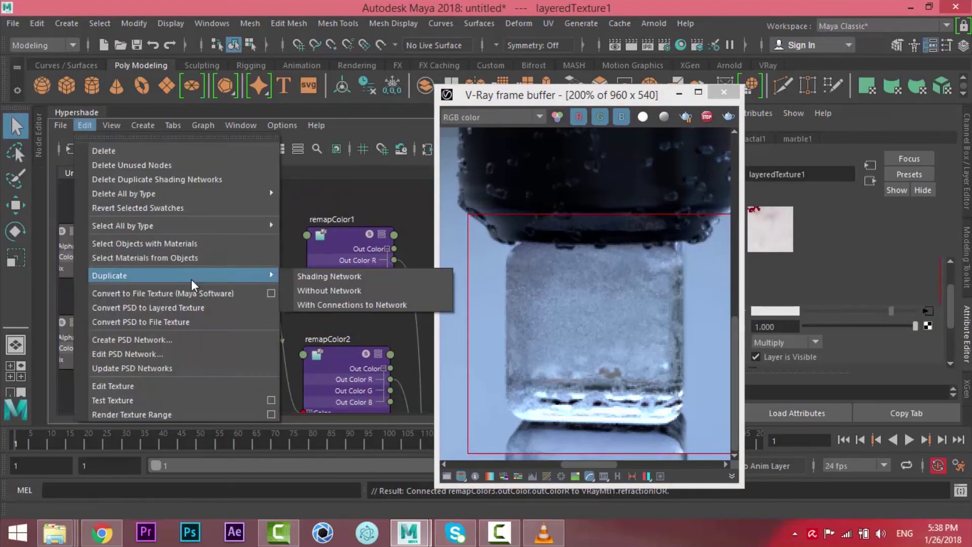
click(338, 304)
Step: Connect layeredTexture2 to the Bump Map of VRayMtl1
alt+middle_drag(196, 396, 171, 328)
click(645, 104)
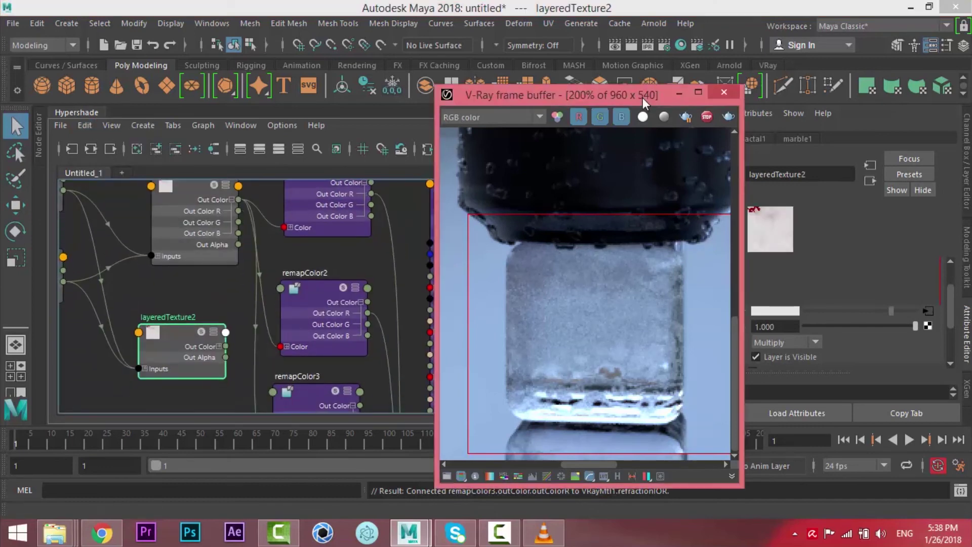
drag(643, 99, 626, 89)
scroll(386, 241, down, 3)
click(375, 282)
alt+middle_drag(374, 246, 314, 205)
click(300, 213)
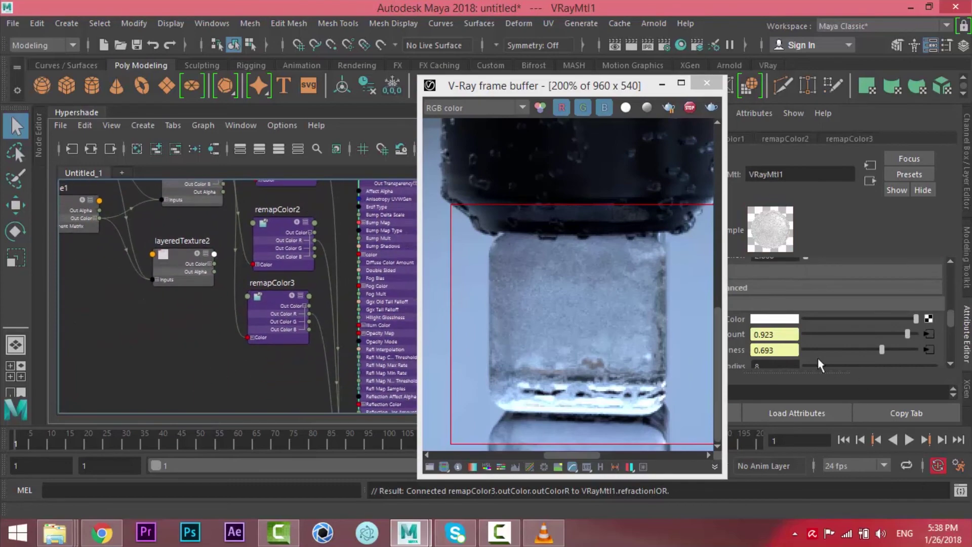
scroll(820, 364, down, 5)
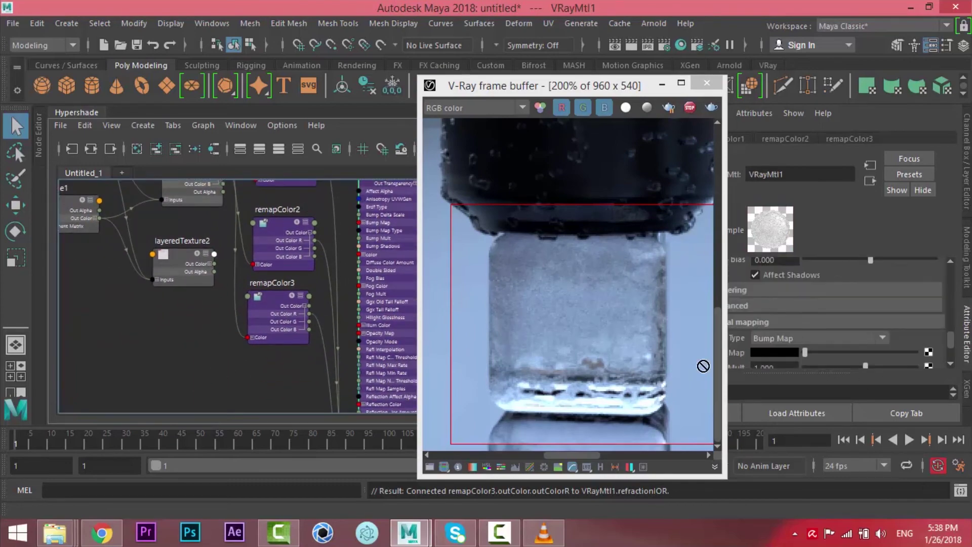
middle_drag(703, 366, 735, 358)
Step: Move the frame buffer off the attributes and examine the bump on the ice cube alongside the texture network
drag(568, 85, 351, 45)
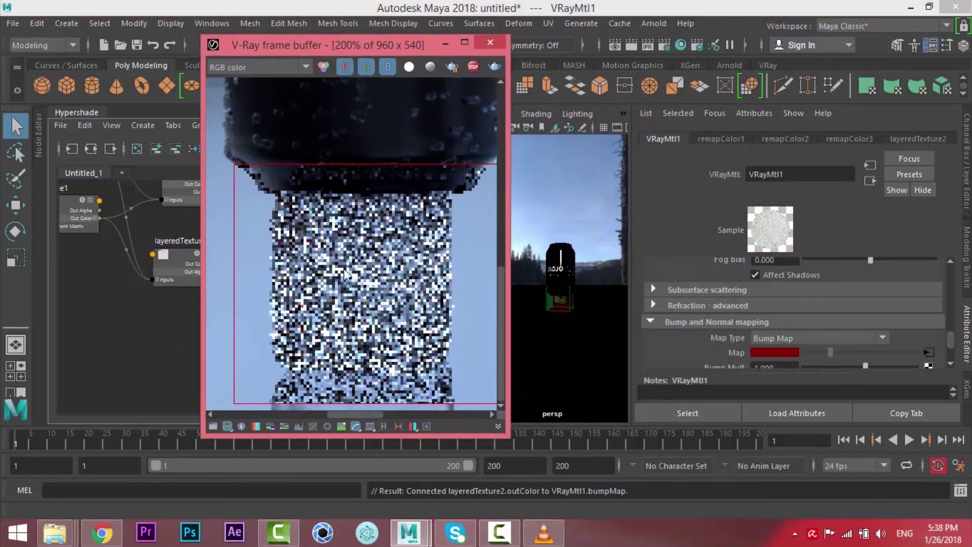
scroll(347, 276, down, 1)
scroll(350, 320, up, 1)
mouse_move(82, 254)
alt+middle_down()
mouse_move(136, 302)
mouse_move(182, 372)
mouse_move(61, 329)
alt+middle_up()
alt+middle_drag(154, 350, 129, 405)
scroll(137, 392, down, 3)
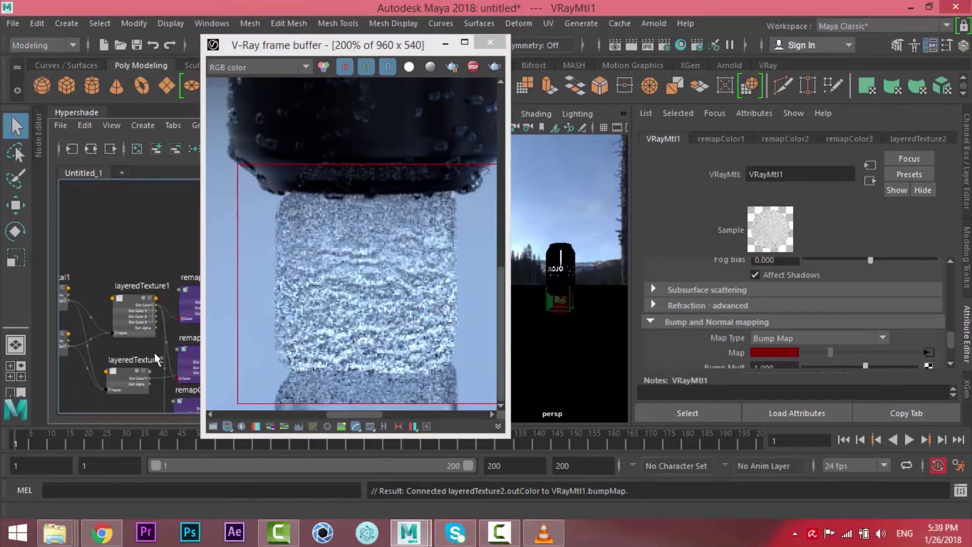
alt+middle_drag(139, 234, 79, 202)
drag(323, 46, 420, 47)
alt+middle_drag(187, 217, 284, 173)
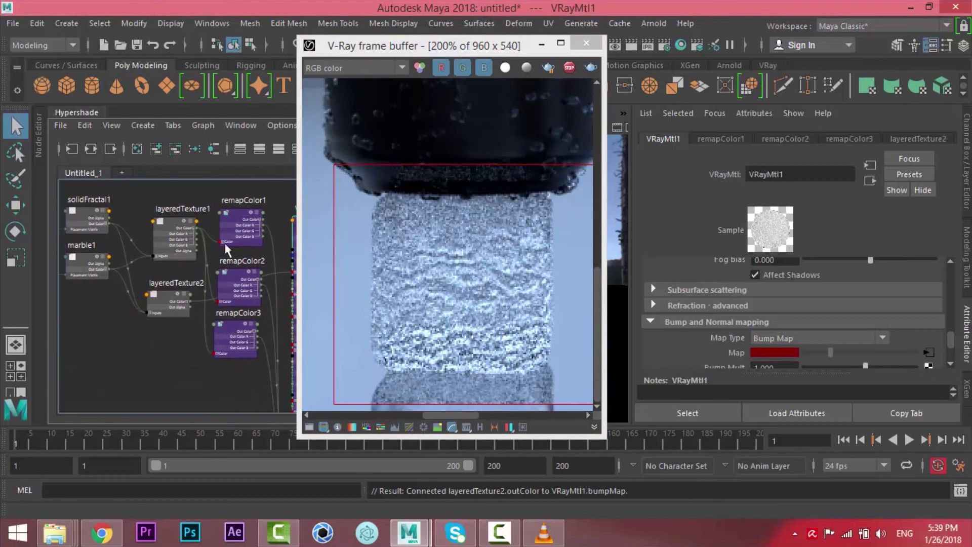
Step: Set VRayMtl1's Bump Mult to 0.005
click(163, 297)
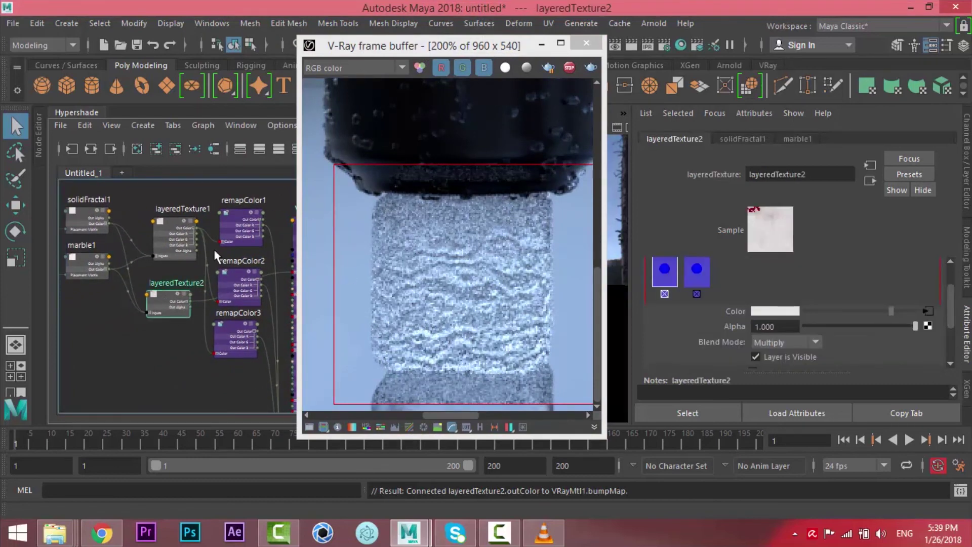
alt+middle_drag(216, 256, 71, 261)
click(166, 231)
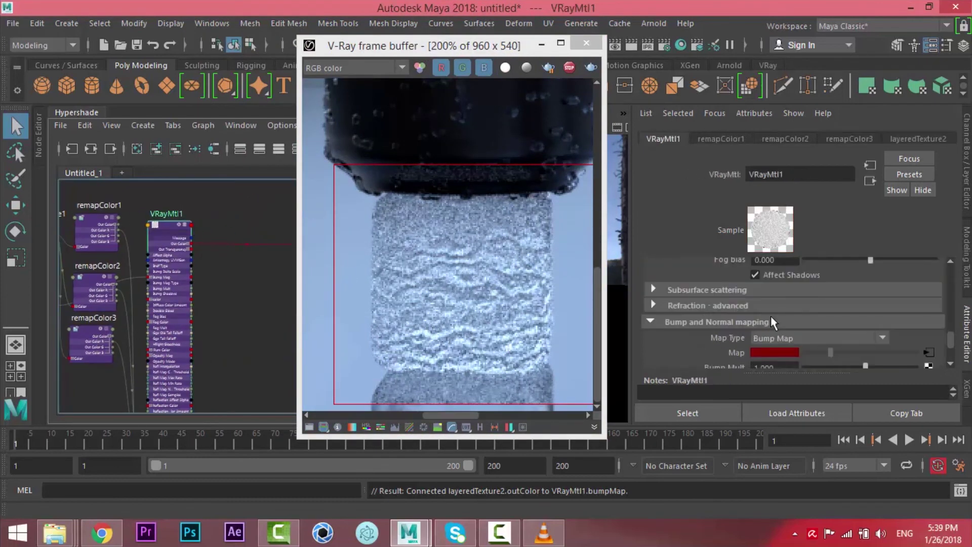
scroll(784, 322, down, 3)
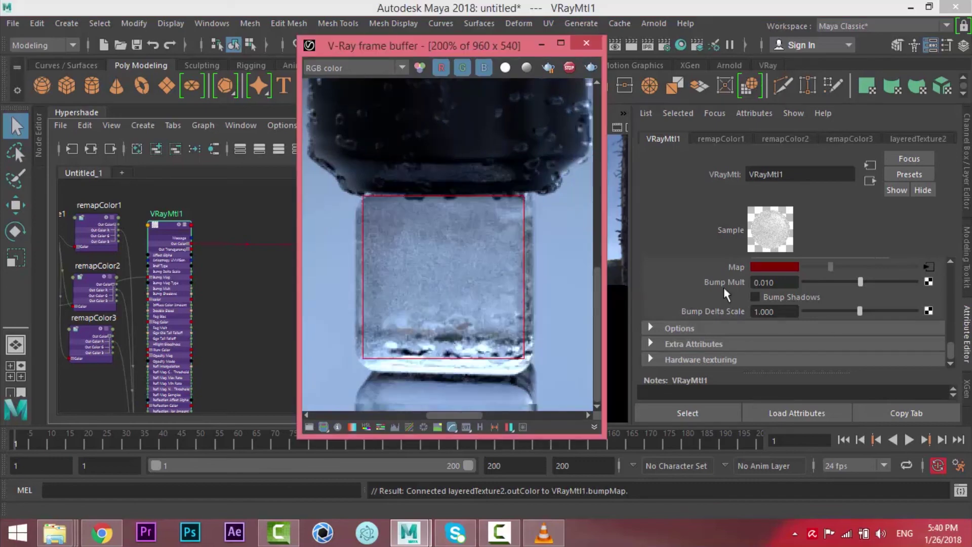
drag(776, 283, 764, 283)
text(05)
key(Return)
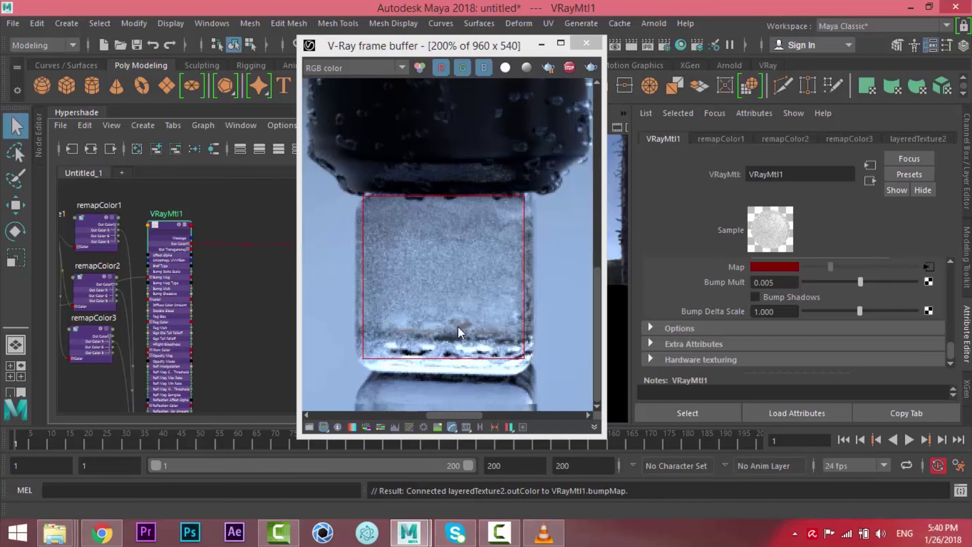
Step: Redraw the render region around the whole ice cube and check it together with the can
drag(539, 197, 351, 375)
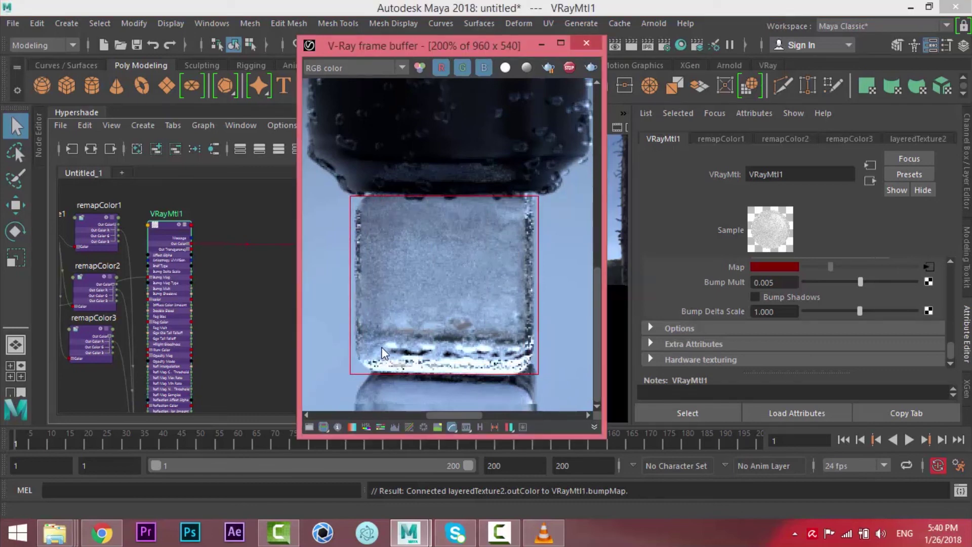
scroll(498, 360, down, 1)
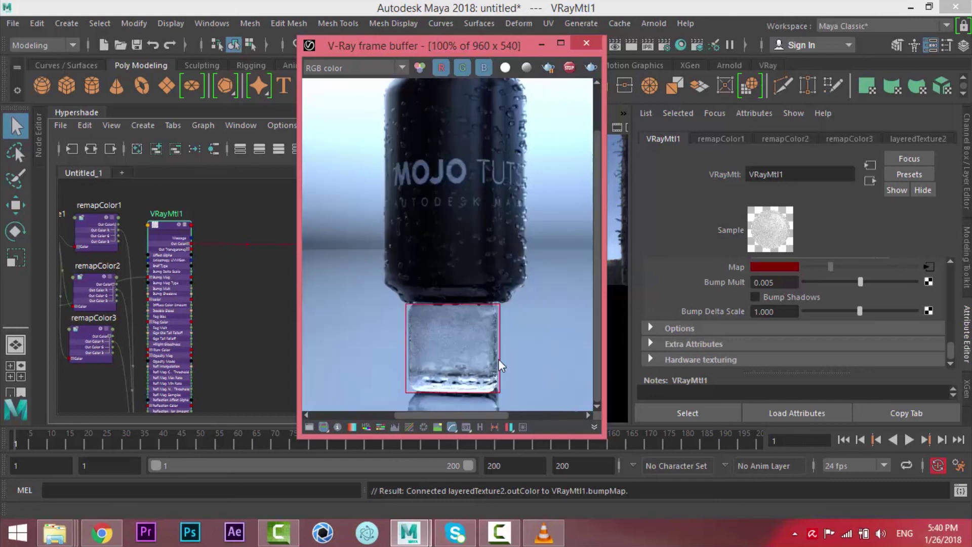
scroll(498, 359, up, 1)
Step: Reduce the VRayMtl1 node to its connected attributes and move the frame buffer clear of the Hypershade graph
alt+middle_drag(209, 321, 306, 319)
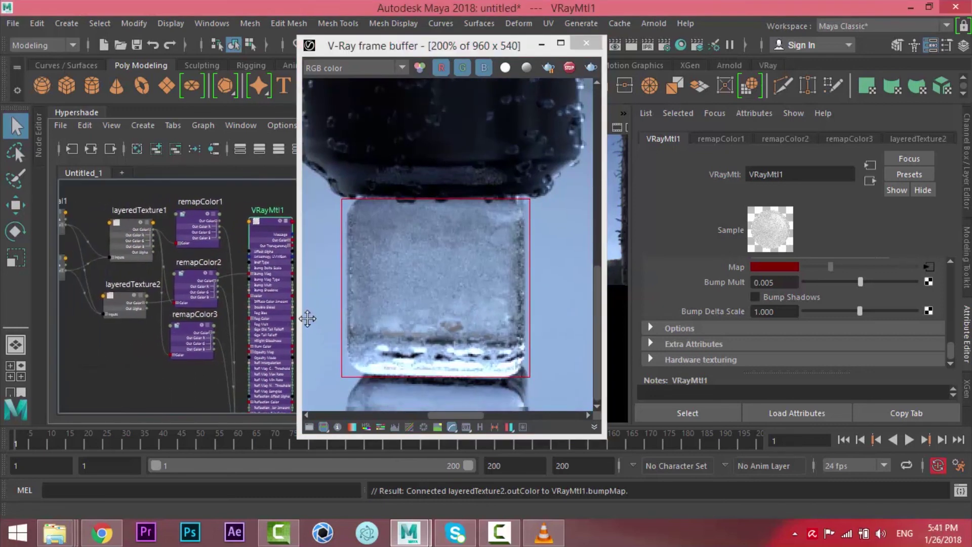
scroll(129, 324, down, 3)
scroll(235, 274, up, 5)
scroll(234, 254, up, 2)
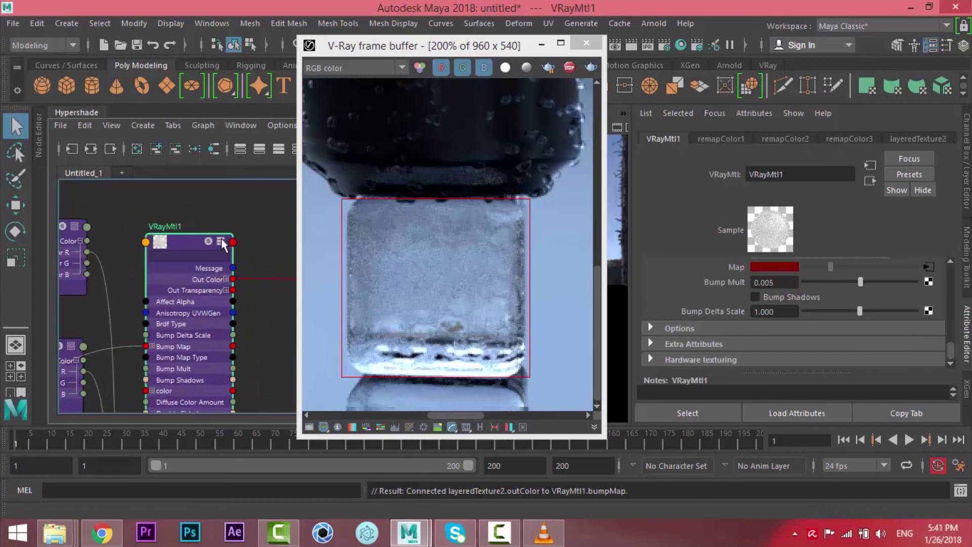
click(221, 241)
scroll(255, 297, down, 2)
drag(413, 45, 727, 49)
Step: Review the finished network from solidFractal1 and marble1 through the layered textures and remap nodes to VRayMtl1
alt+middle_drag(218, 306, 354, 289)
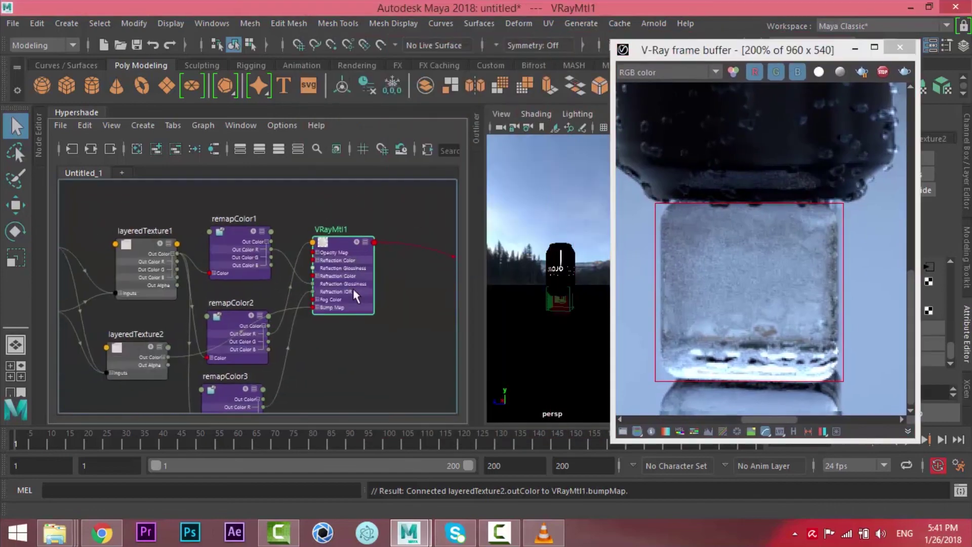
scroll(357, 341, down, 2)
alt+middle_drag(396, 357, 460, 341)
scroll(190, 334, up, 2)
alt+middle_drag(169, 375, 110, 423)
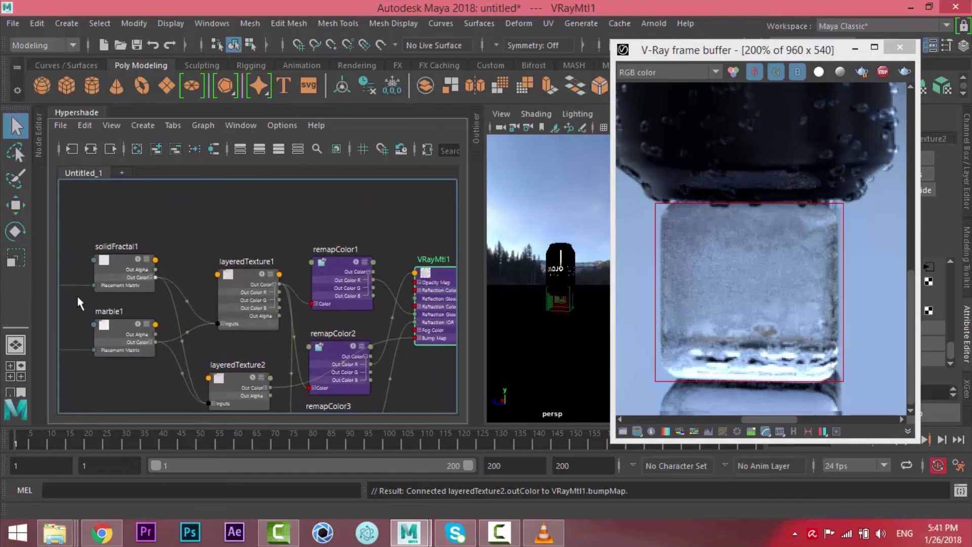
alt+middle_drag(183, 226, 112, 198)
drag(201, 251, 190, 250)
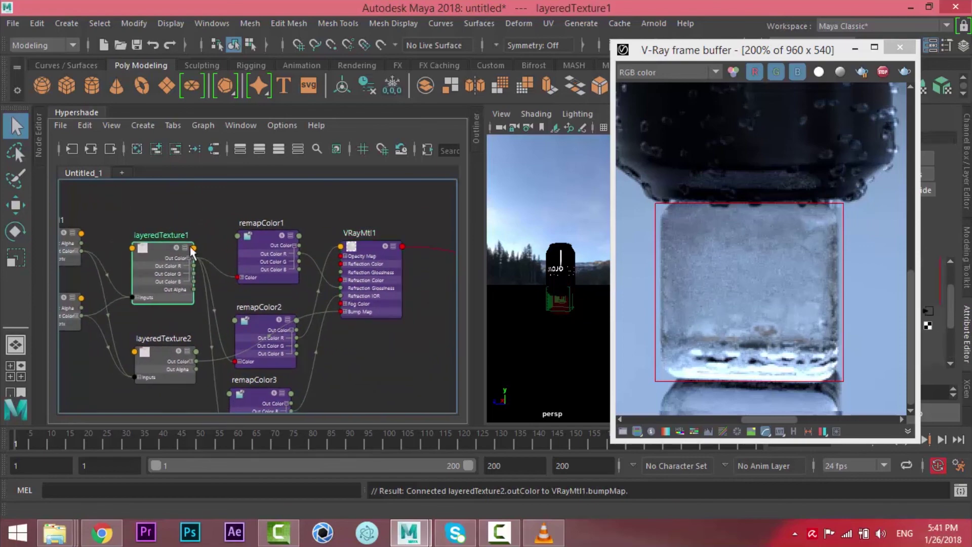
alt+middle_drag(208, 220, 197, 211)
alt+middle_drag(314, 206, 302, 204)
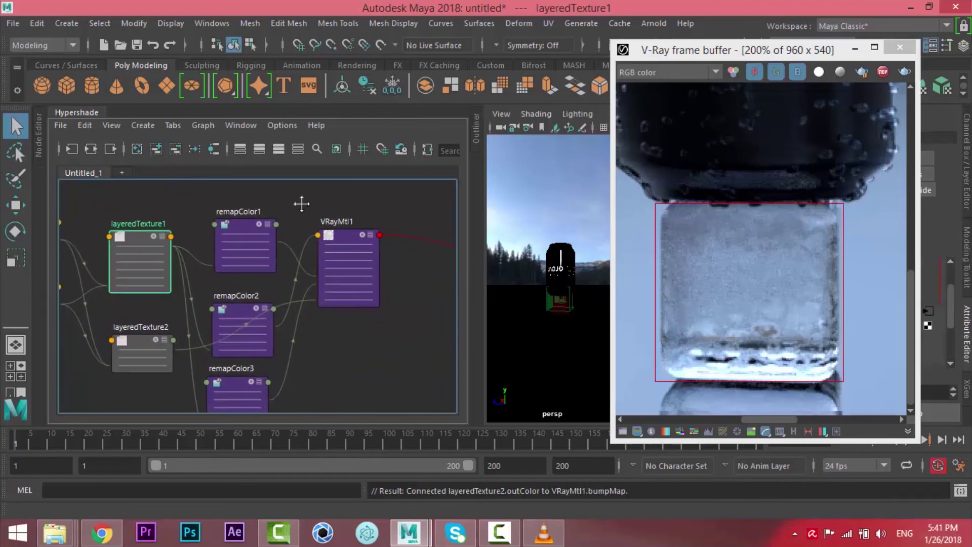